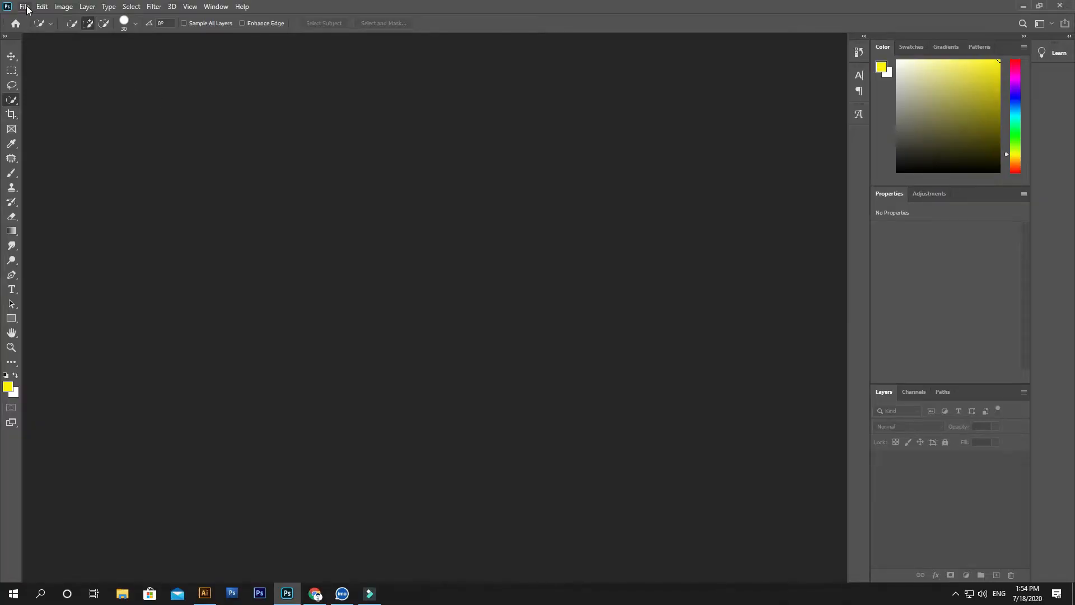
Open the images birds_PNG116, chinese-1843295, flying-bird-png-flying-bird-png-photos-1024 and smartphone-1957742 together
left_click(25, 6)
left_click(50, 32)
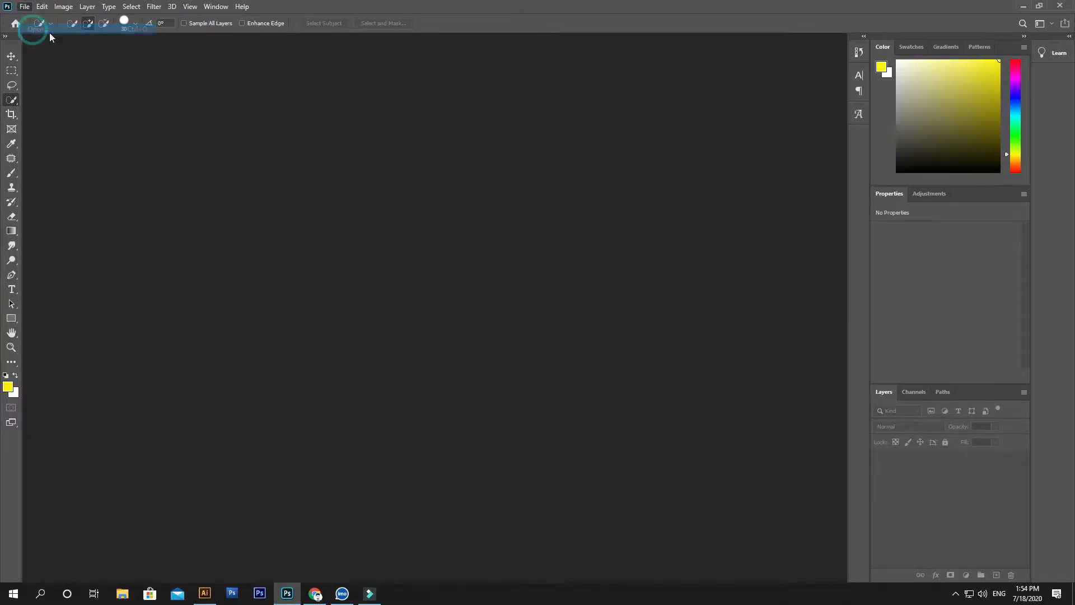
left_click(193, 93)
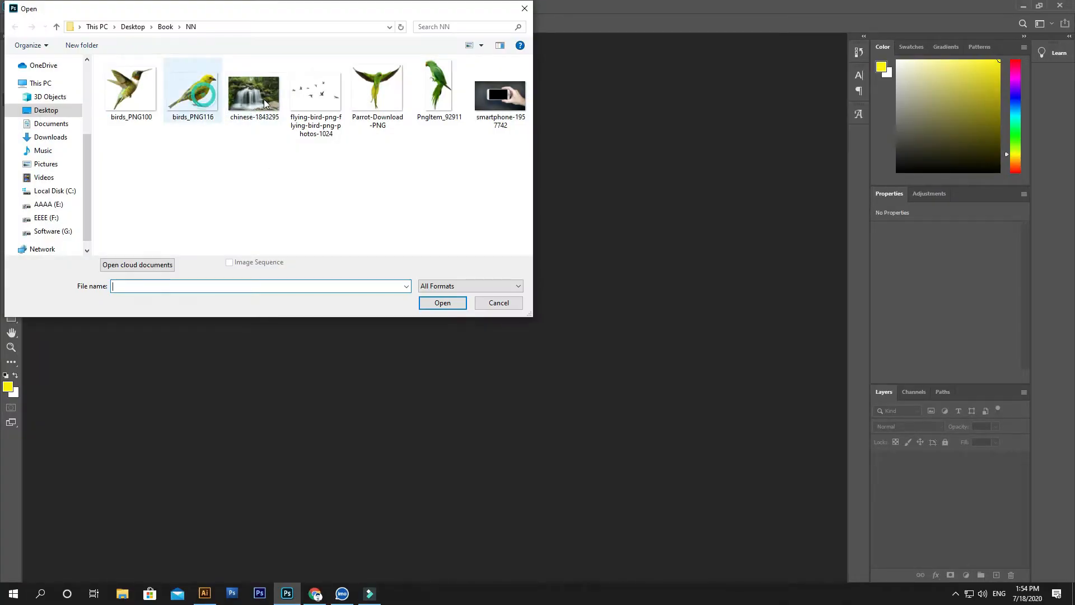
left_click(254, 94, "ctrl")
left_click(321, 109, "ctrl")
left_click(500, 97, "ctrl")
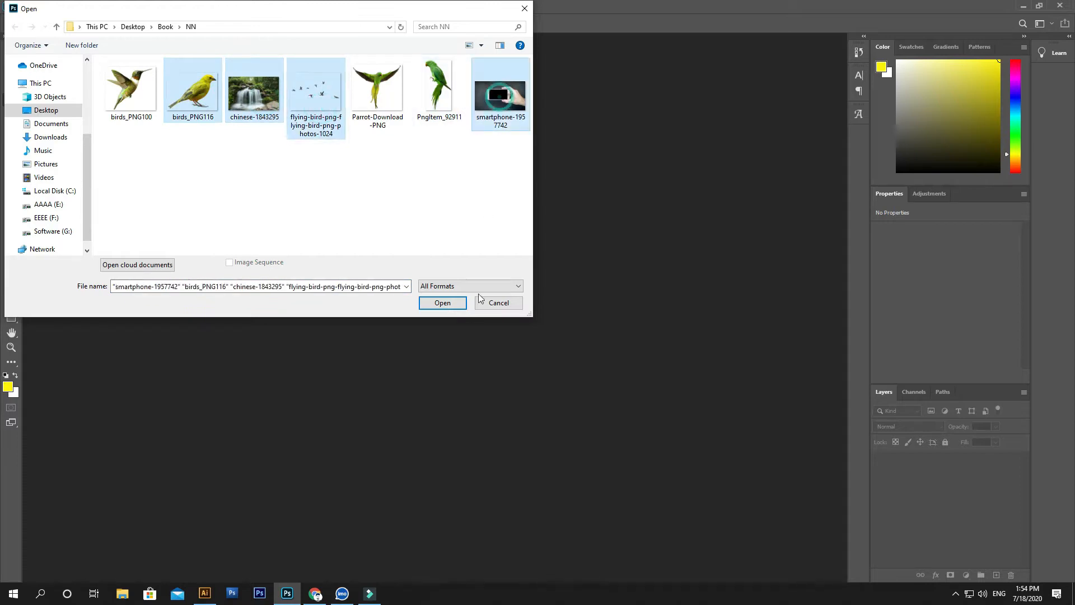
left_click(443, 302)
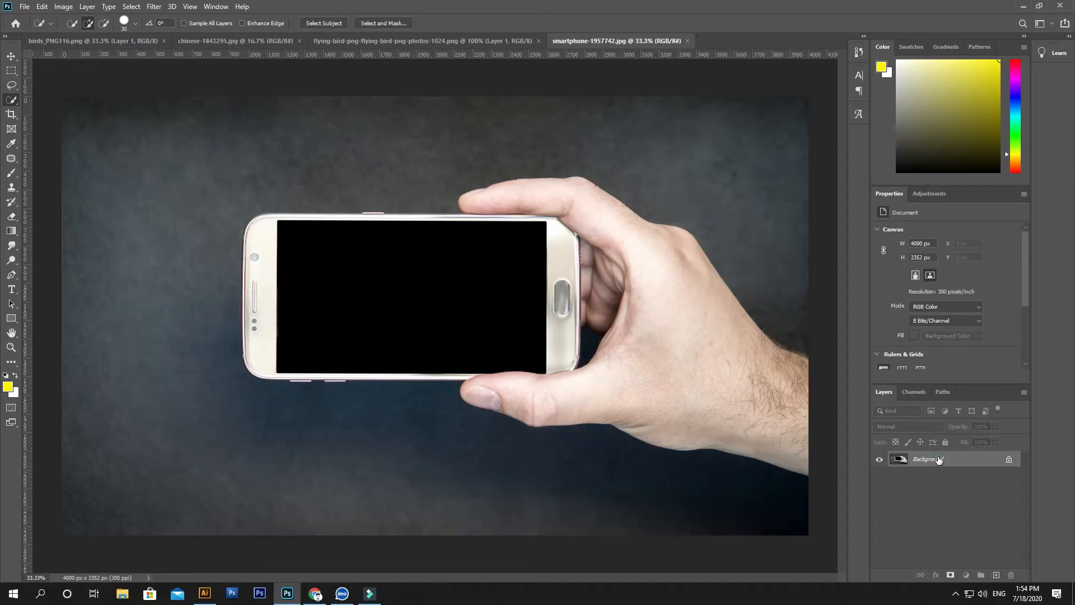
Convert the smartphone photo's Background into a regular layer and check the image size, keeping the original dimensions
double_click(938, 459)
left_click(628, 176)
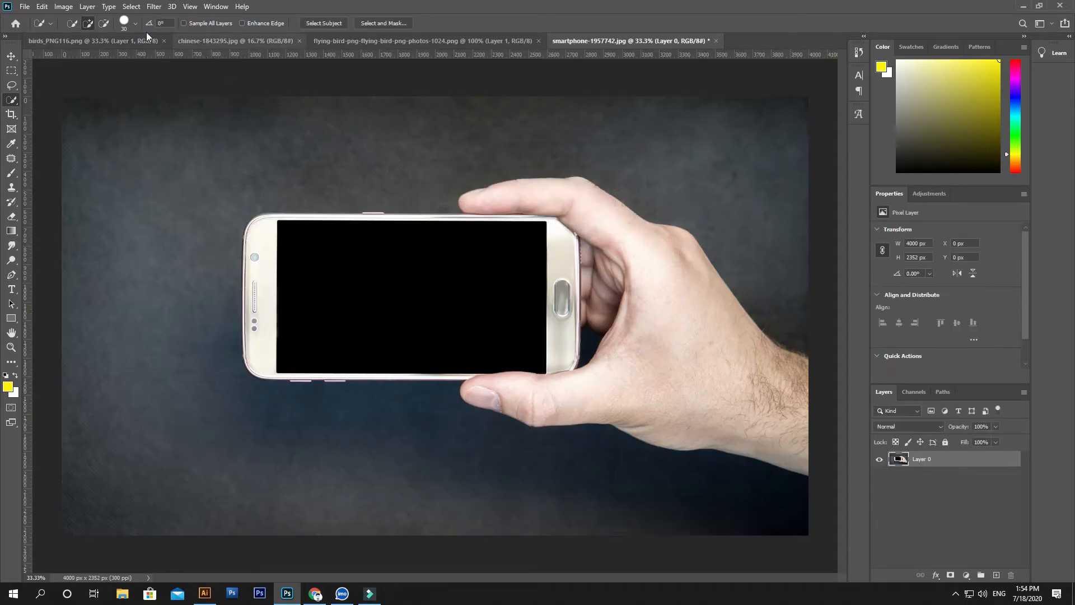
left_click(63, 6)
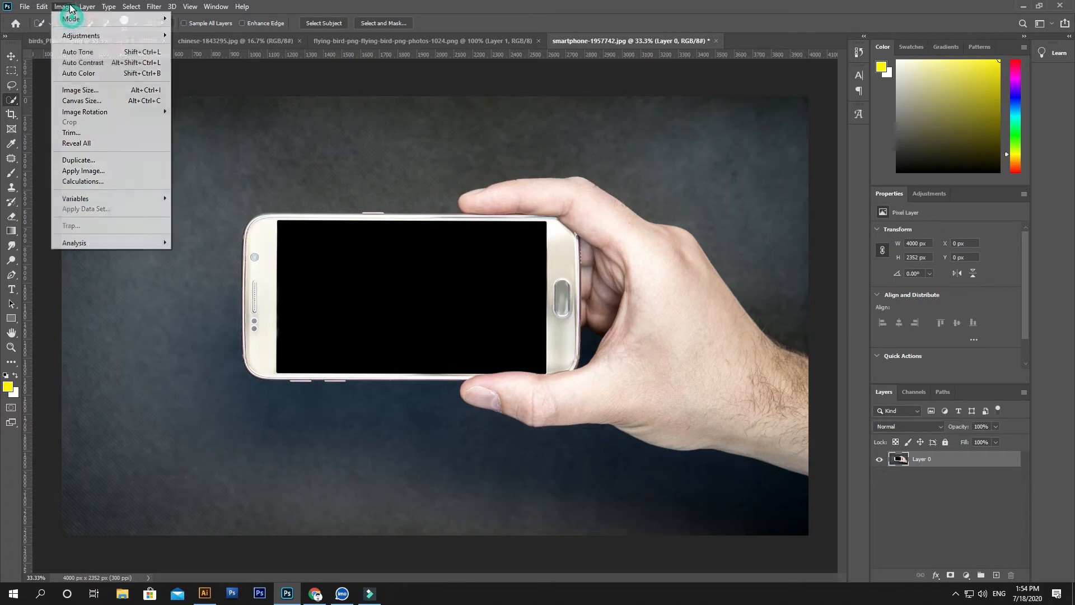
left_click(81, 90)
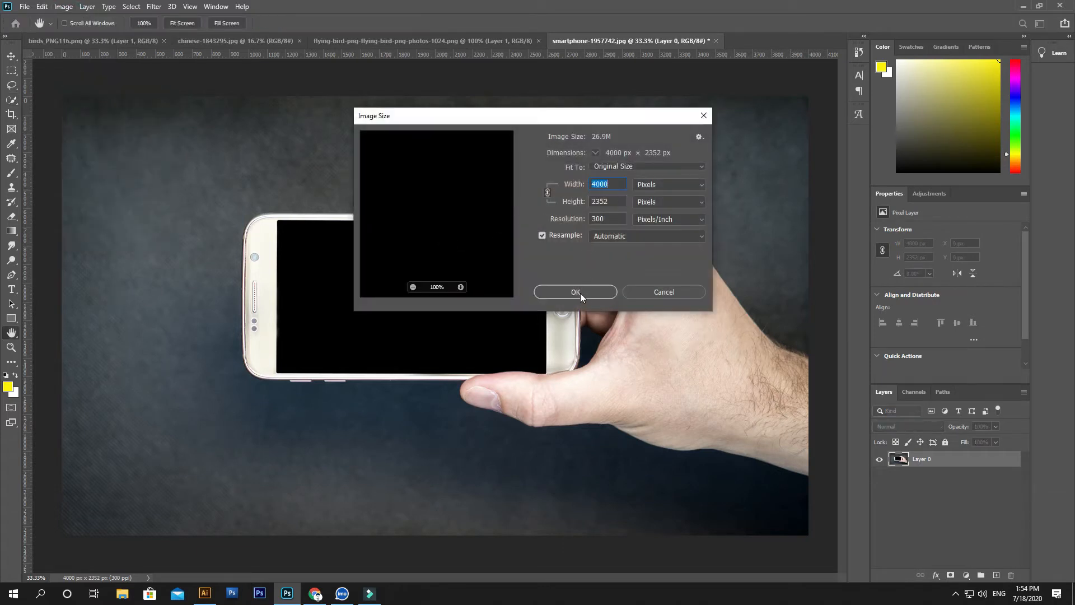
left_click(576, 292)
Select the phone's black screen with the Quick Selection tool and feather the selection by 5 pixels
key("w")
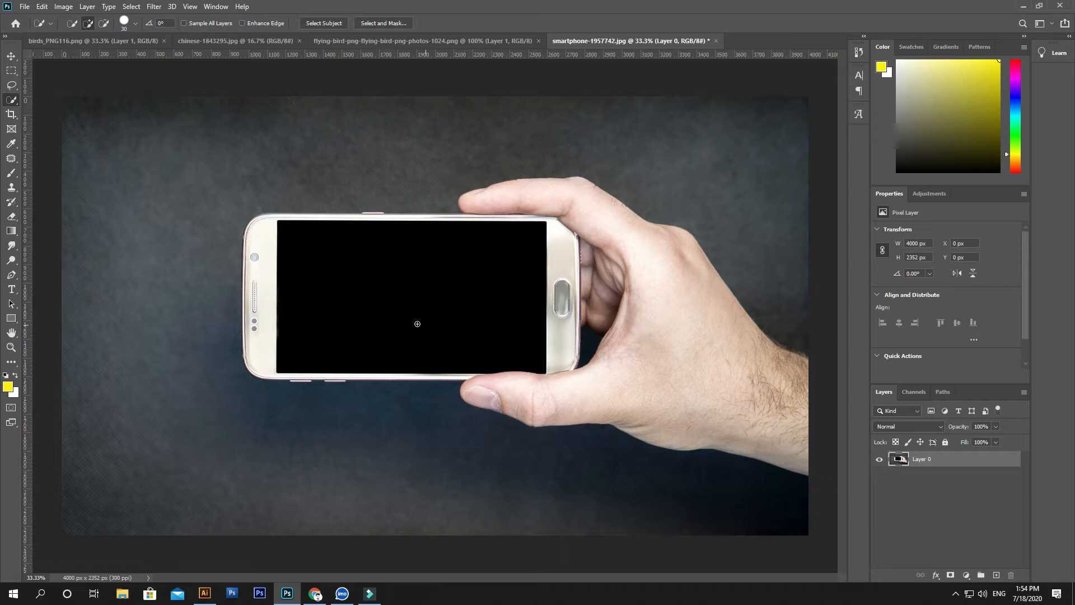
right_click(9, 102)
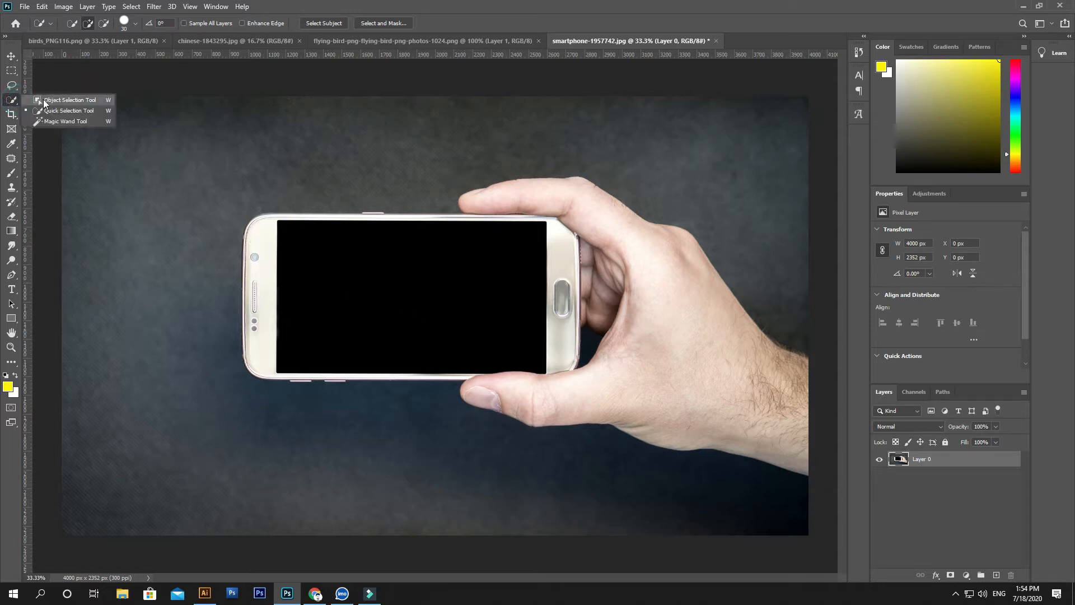
left_click(46, 101)
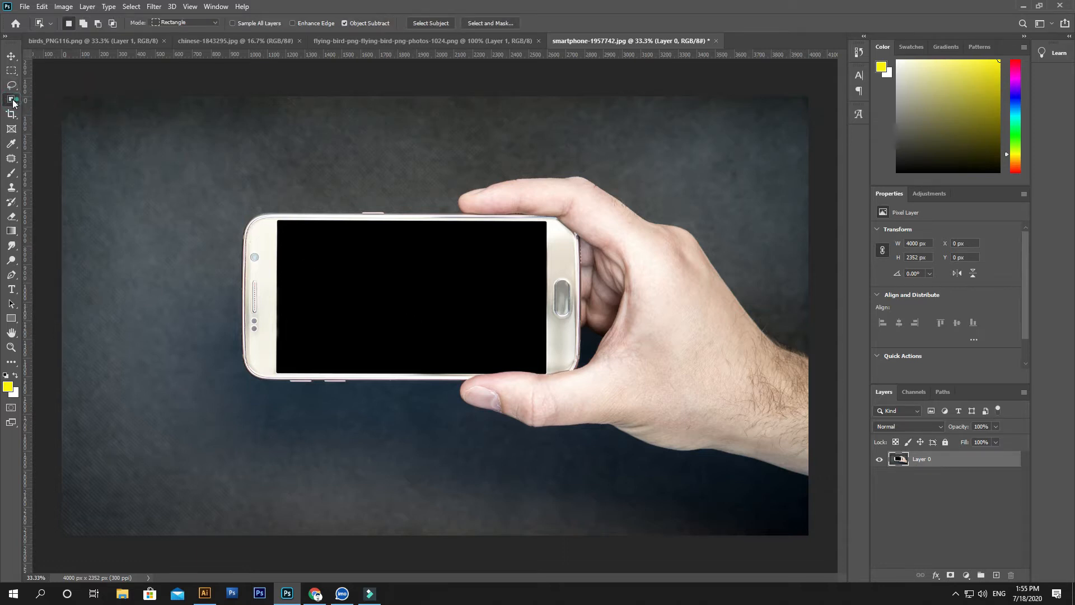
right_click(13, 102)
left_click(45, 112)
left_click(375, 297)
left_click_drag(395, 301, 363, 278)
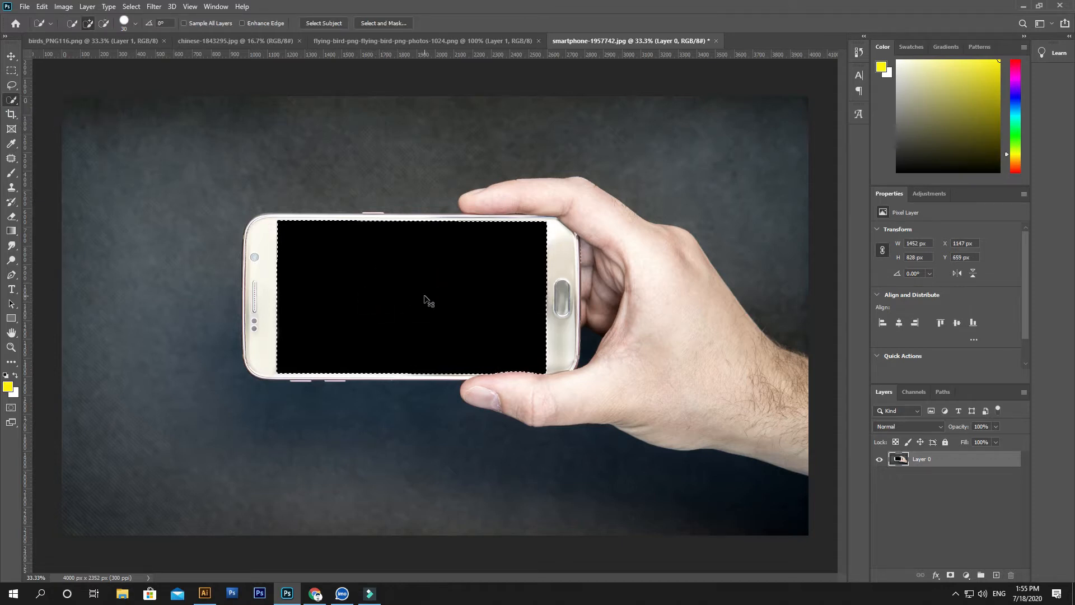
key("shift+F6")
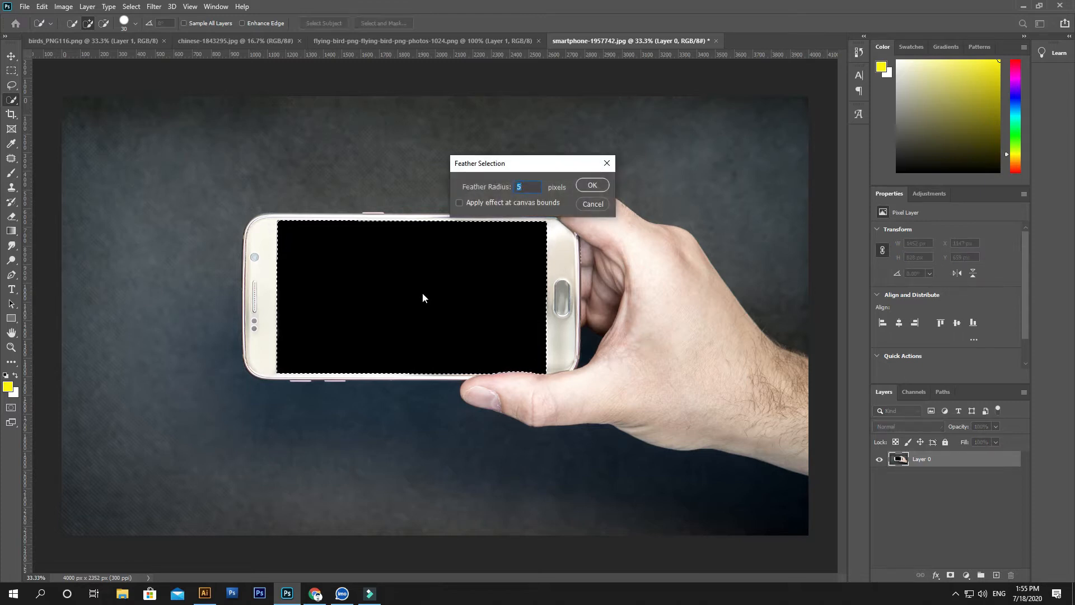
key("Return")
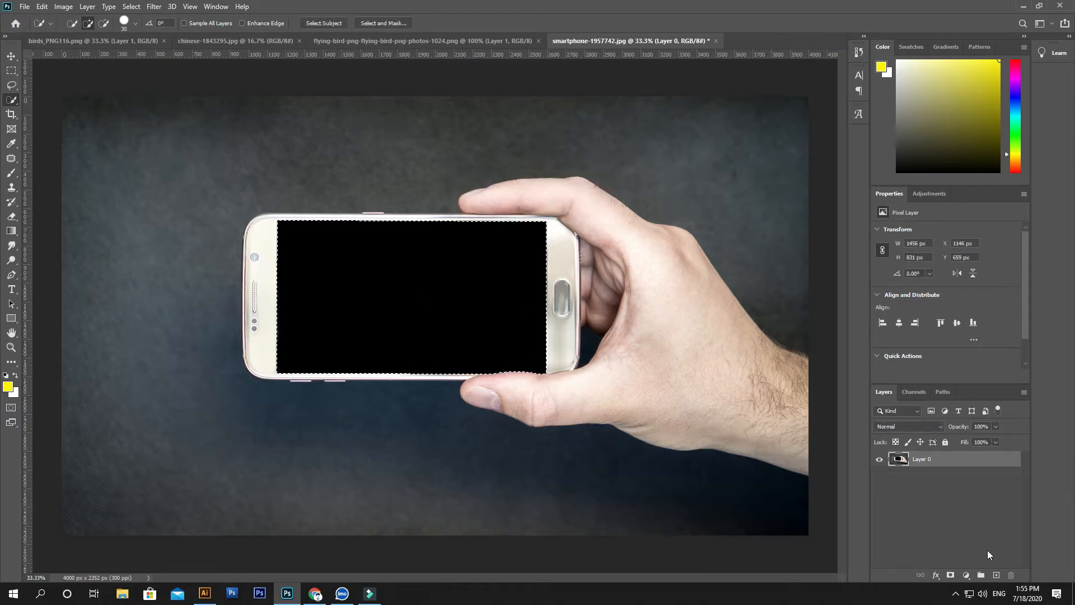
Fill the selected phone screen area with white on a new layer and clear the selection
left_click(995, 573)
key("ctrl+BackSpace")
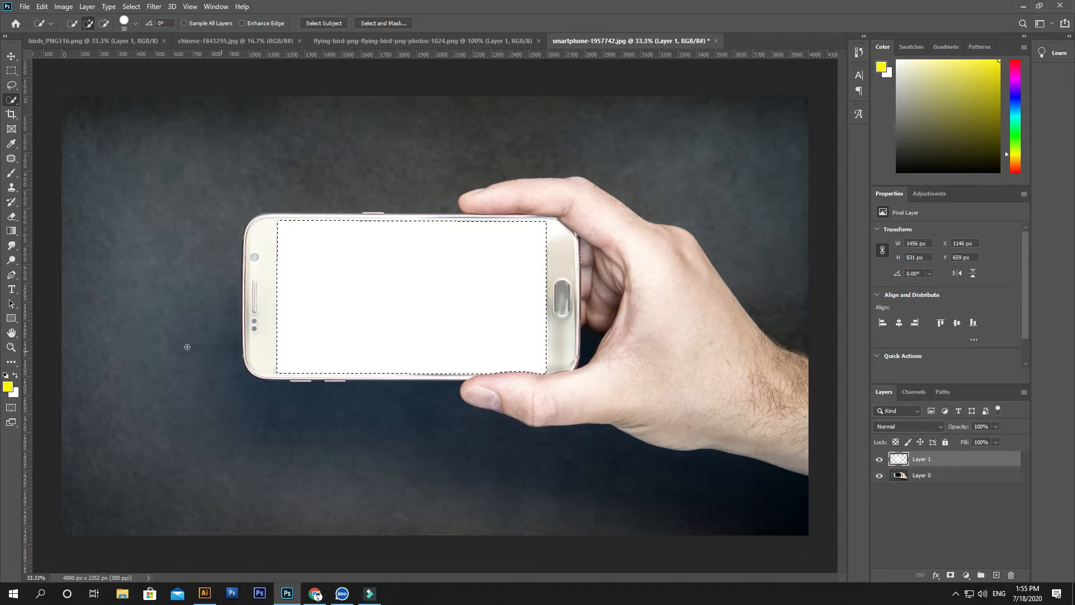
left_click(12, 56)
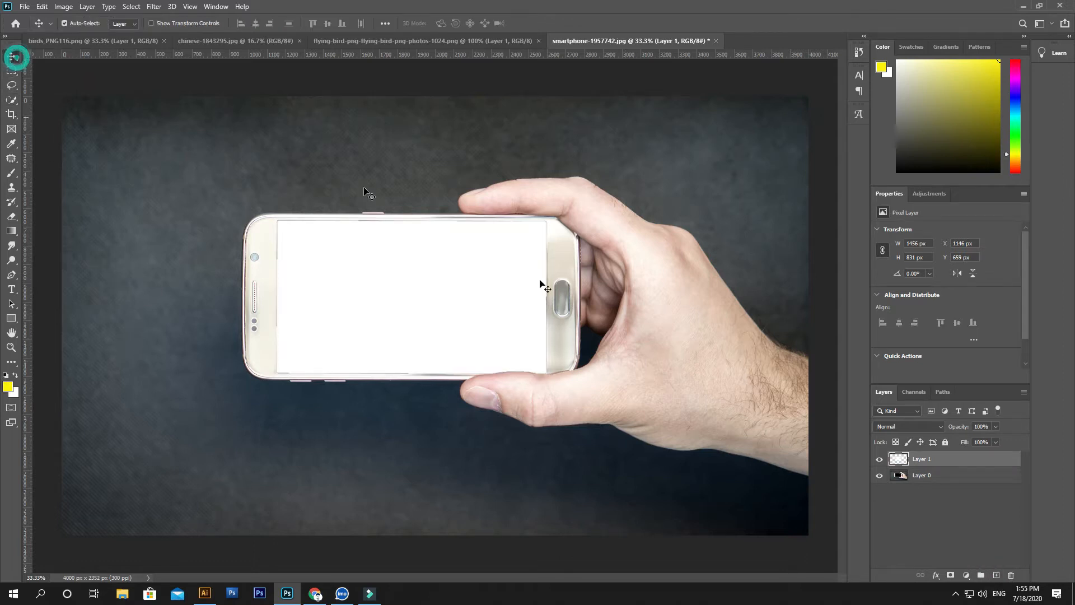
left_click(899, 462, "ctrl")
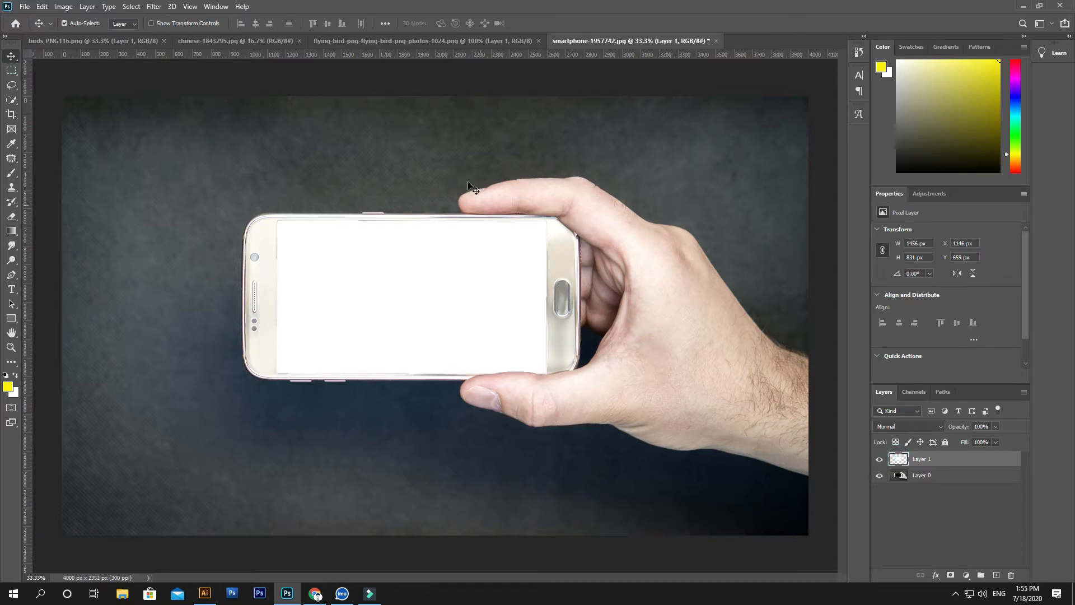
Bring the chinese-1843295 waterfall image into the smartphone document and scale it down to about 2404 × 1605 px over the phone
left_click(217, 40)
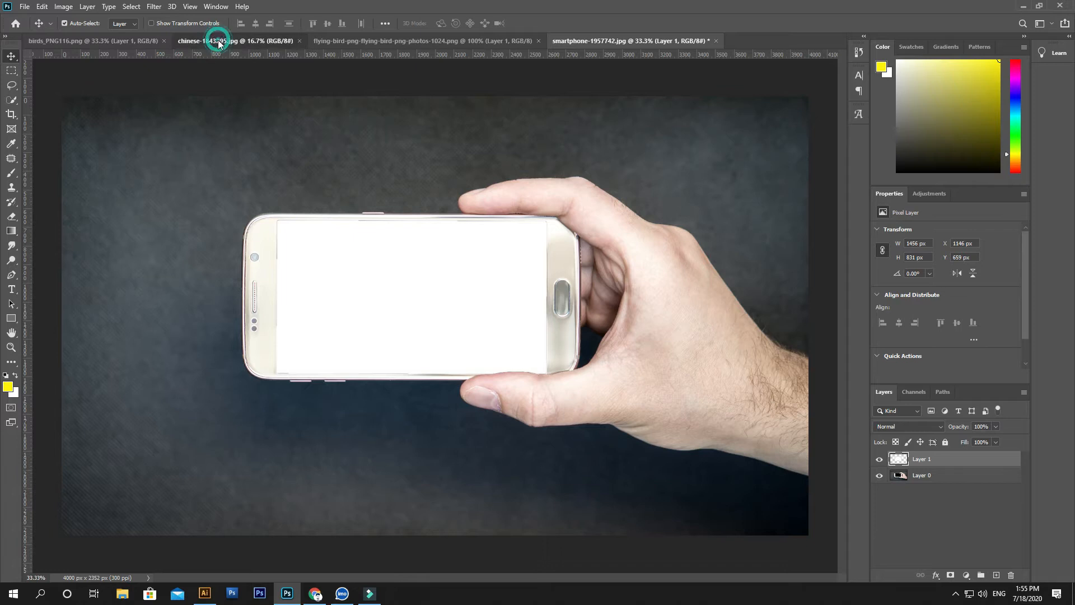
left_click_drag(414, 311, 463, 224)
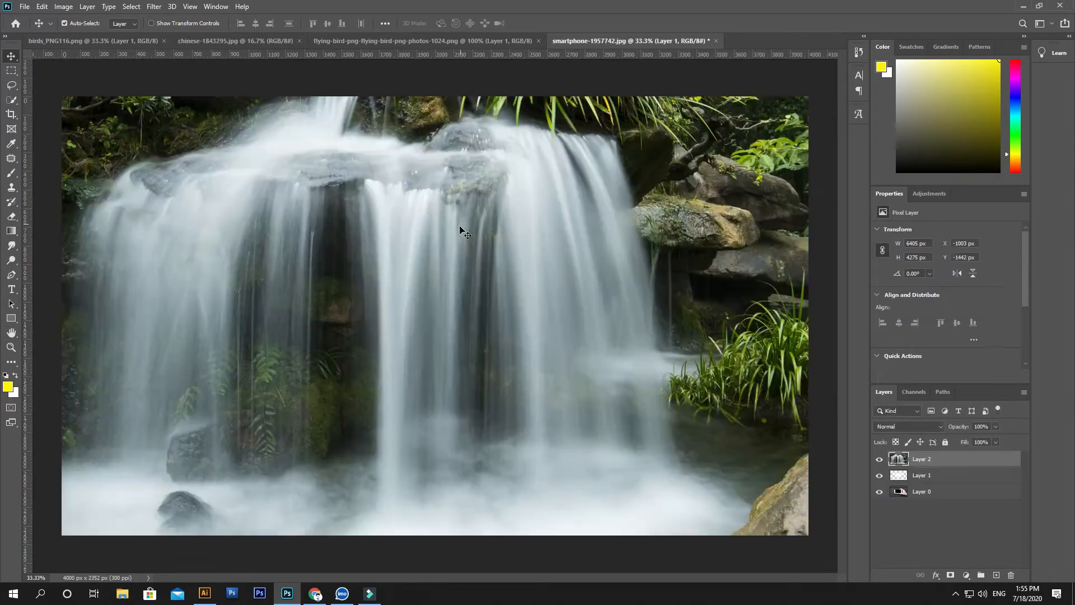
key("ctrl+minus")
key("ctrl+t")
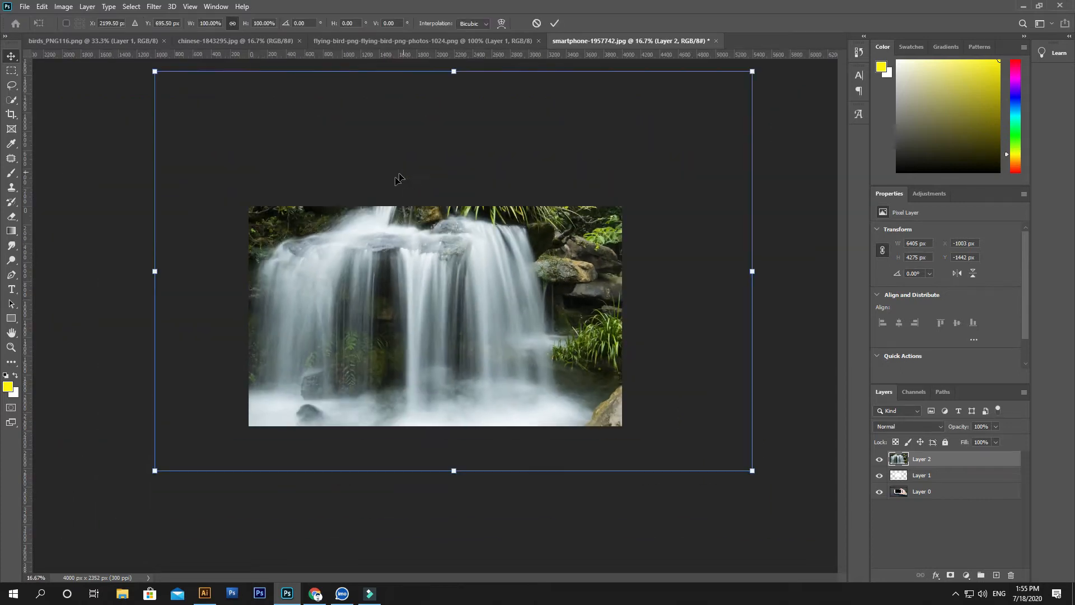
left_click_drag(156, 69, 357, 197)
left_click_drag(451, 264, 404, 325)
key("Return")
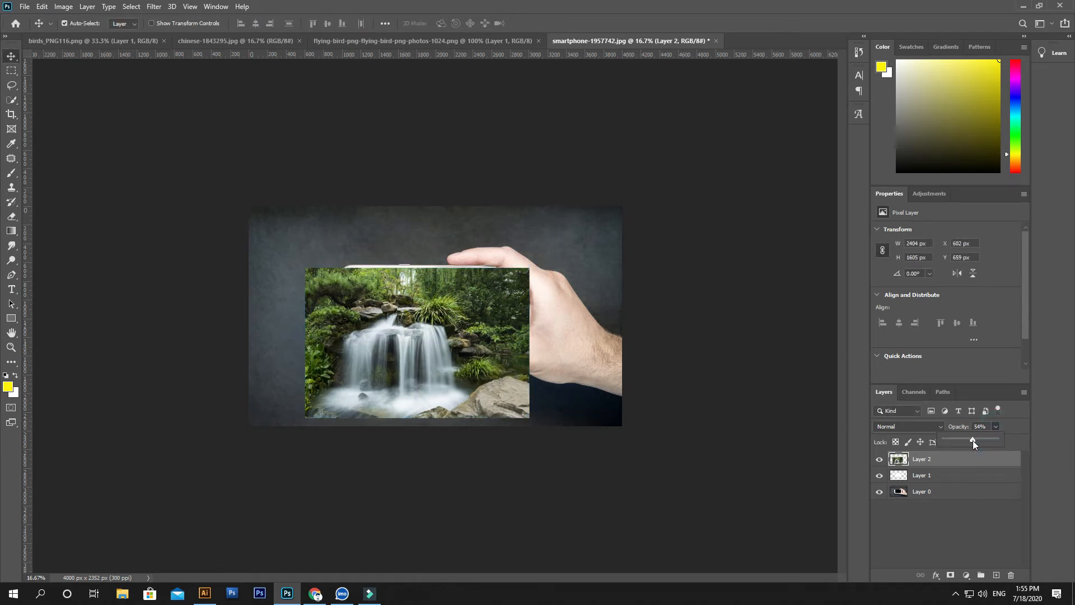
Lower the waterfall layer's opacity to 49% and enlarge it to about 2586 × 1726 px
left_click_drag(972, 440, 970, 440)
key("ctrl+plus")
key("ctrl+plus")
key("ctrl+t")
left_click_drag(170, 222, 162, 208)
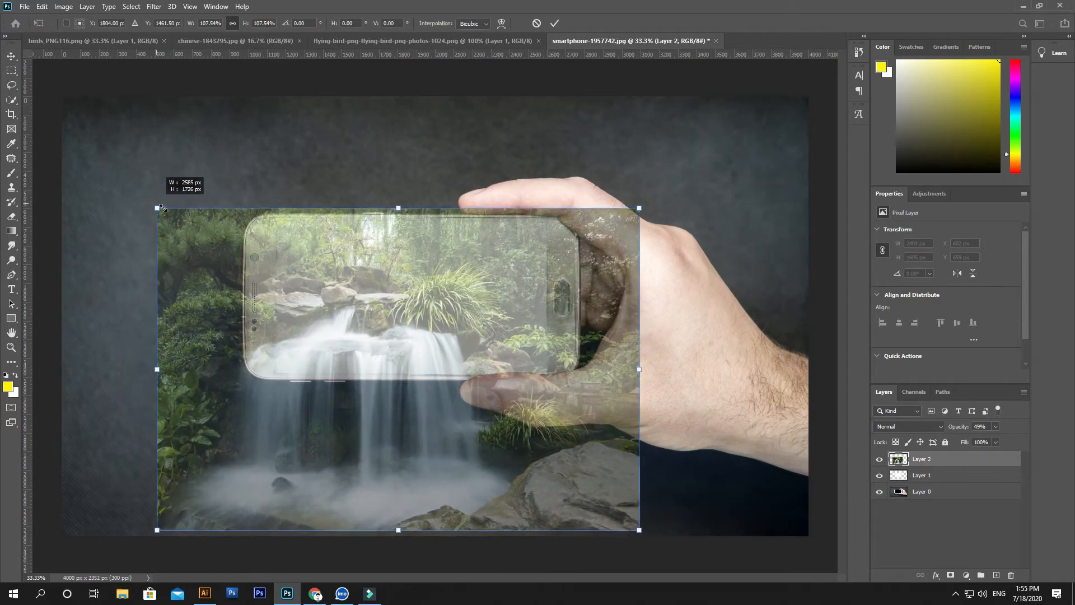
Align the waterfall layer over the phone screen, with its origin at about X 746 px, Y 626 px
left_click_drag(390, 291, 435, 294)
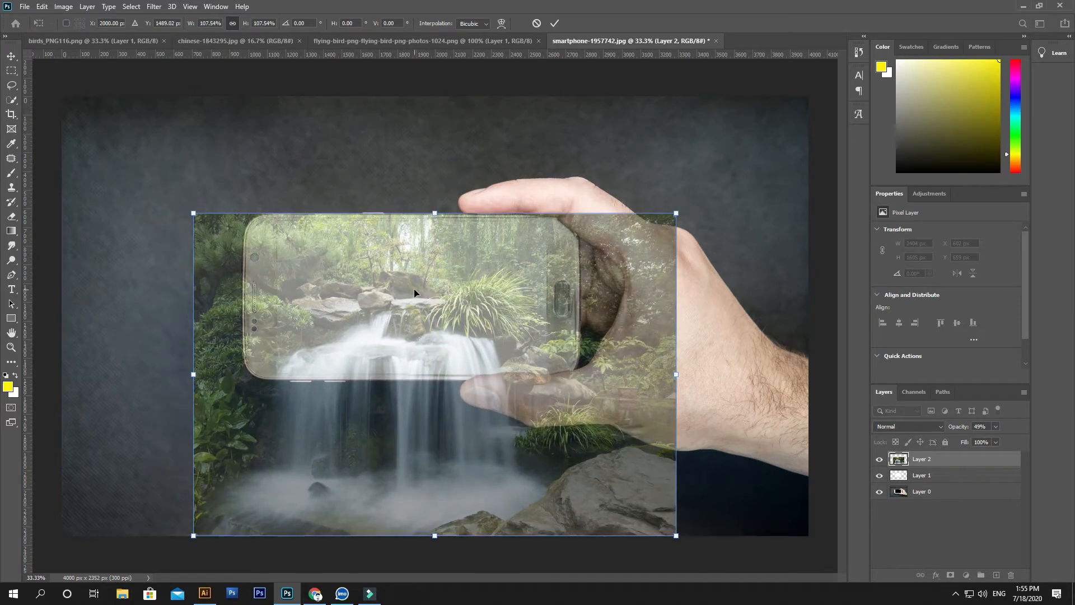
key("Up")
key("Up")
key("Up")
key("Up")
key("Up")
key("Up")
key("Up")
key("Up")
key("Up")
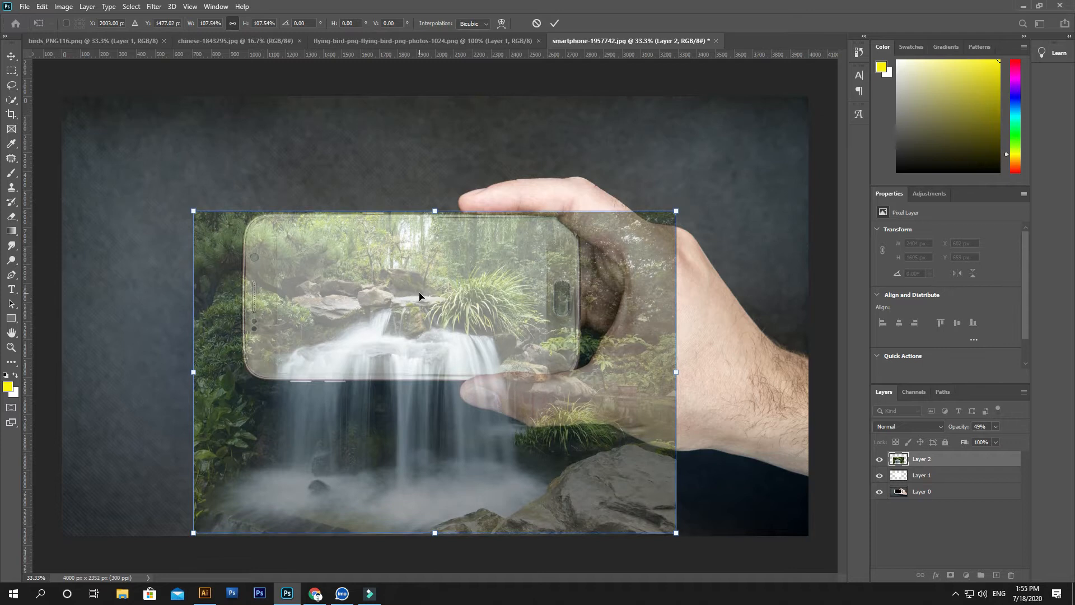
left_click_drag(410, 321, 412, 322)
key("Return")
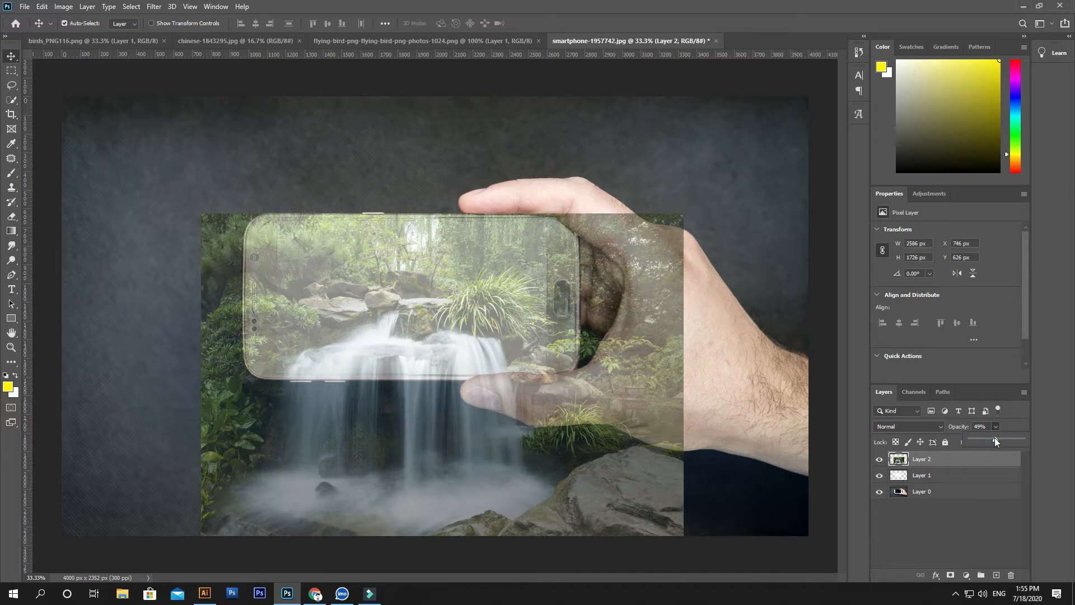
Restore the waterfall layer to 100% opacity, then duplicate it and hide the copy
left_click_drag(995, 438, 1069, 443)
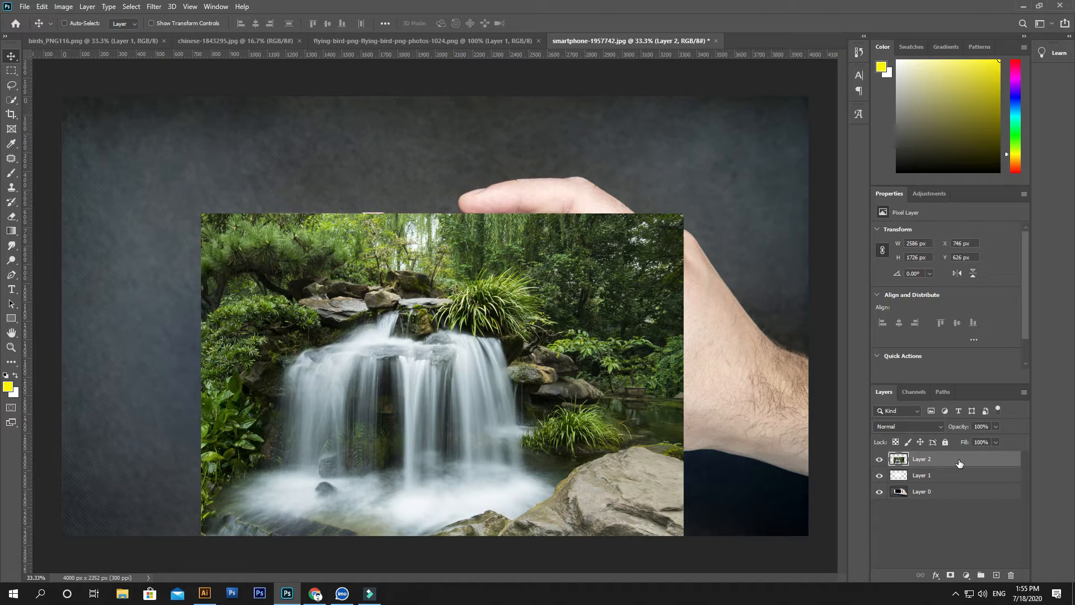
key("ctrl+j")
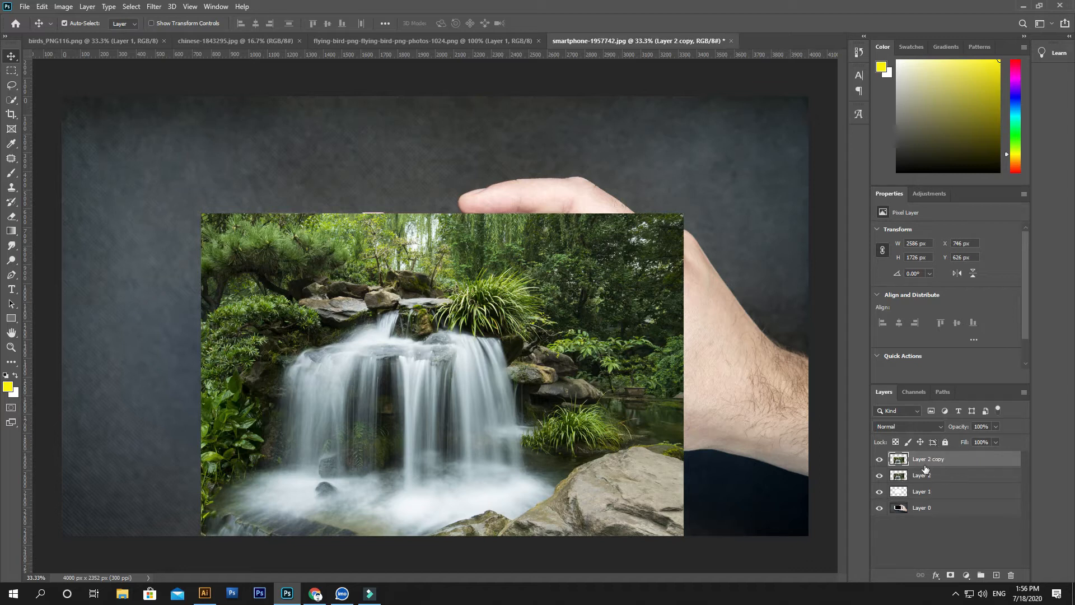
left_click(878, 459)
Delete everything on Layer 2 outside the phone screen, using Layer 1's outline inverted as the selection, and deselect
left_click(921, 475)
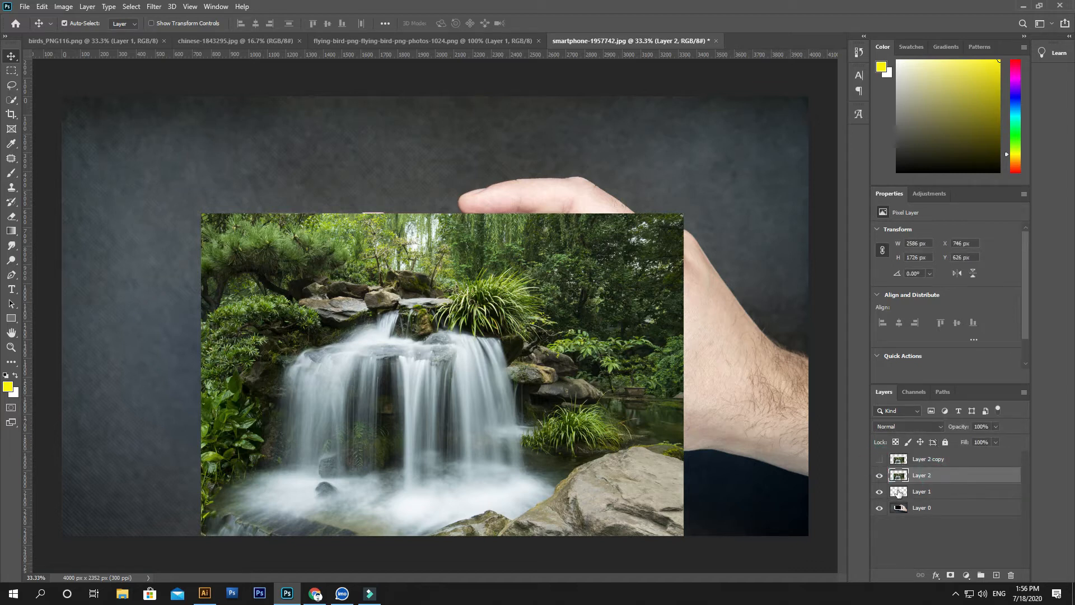
left_click(897, 492, "ctrl")
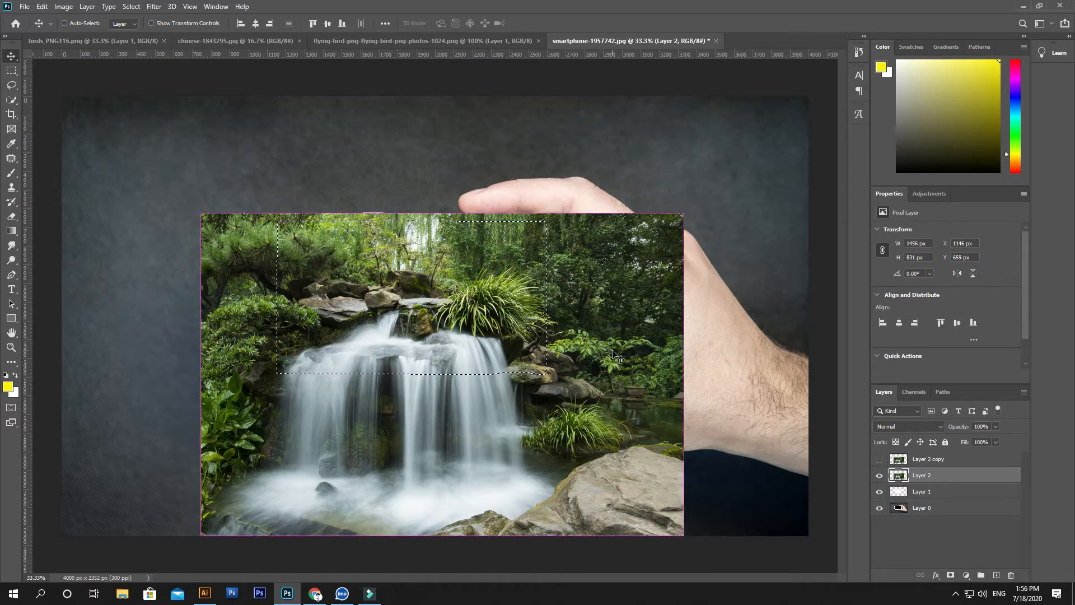
key("ctrl+shift+i")
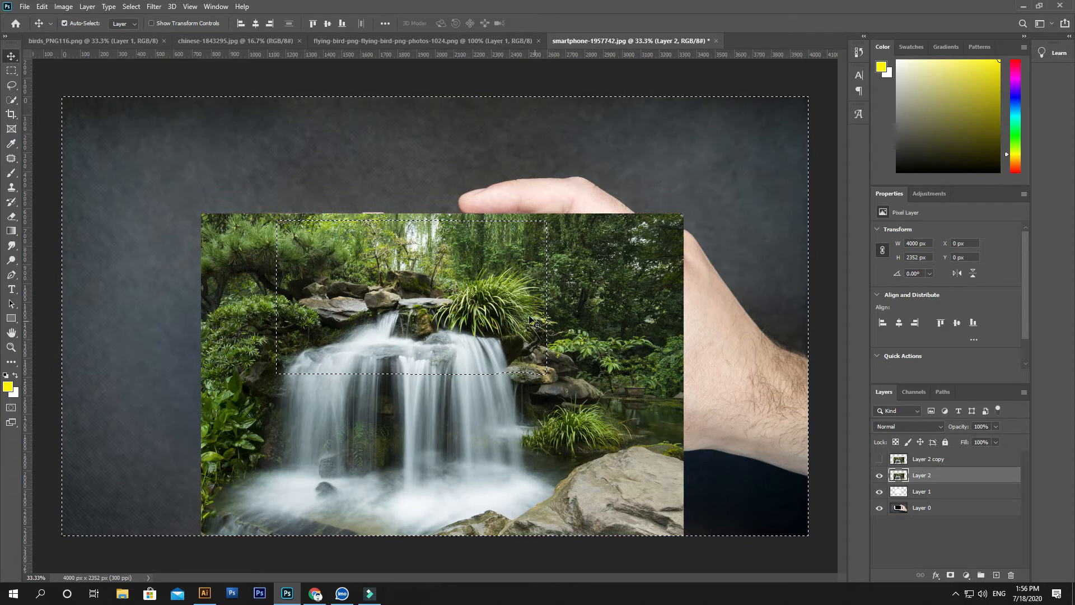
key("Delete")
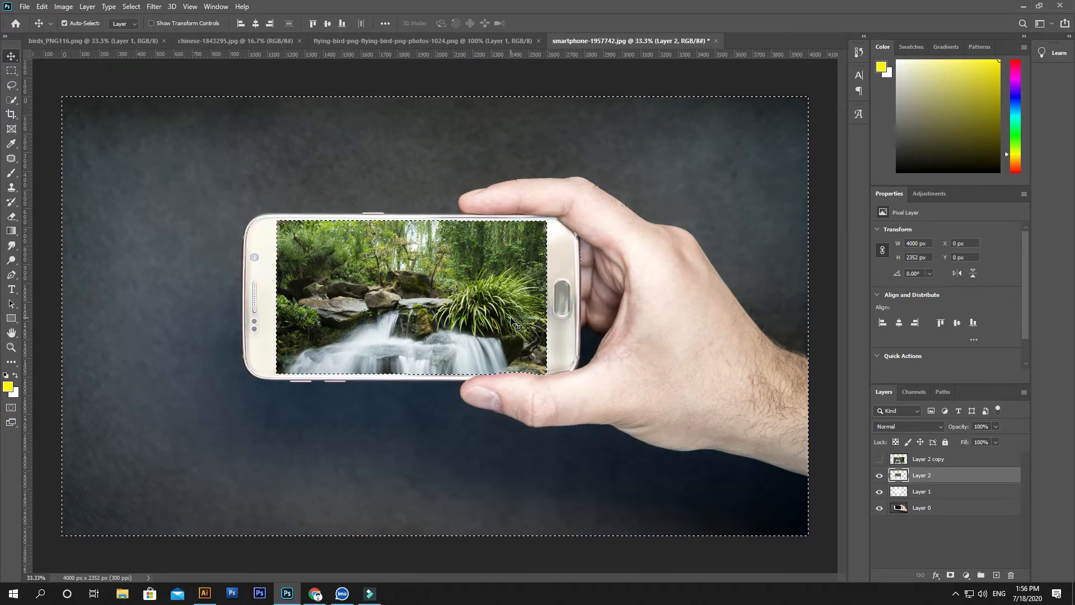
key("ctrl+d")
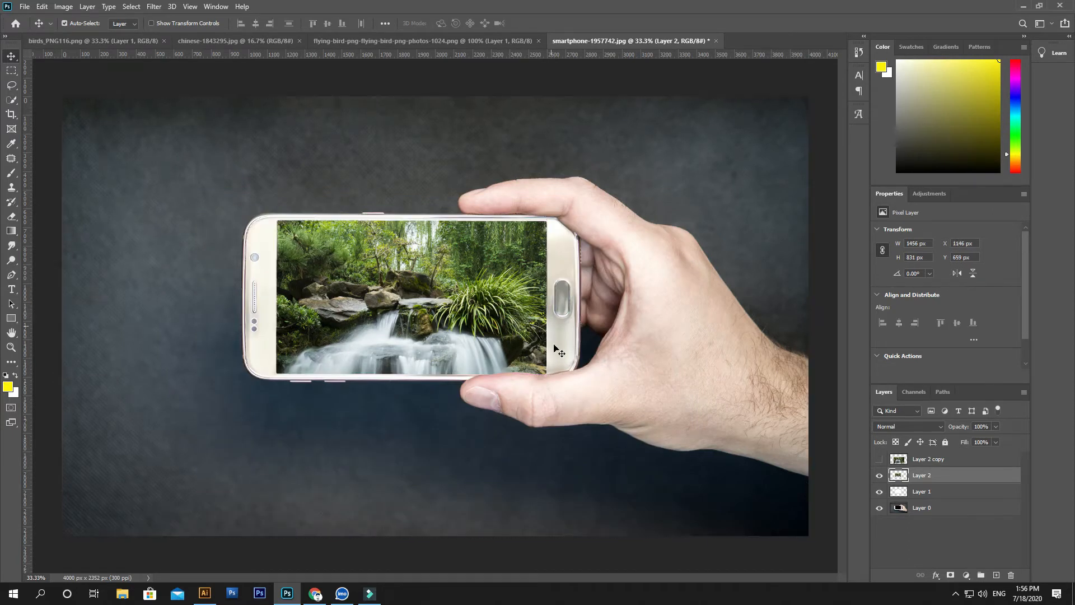
Show Layer 2 copy again and hide its content with a black layer mask
left_click(944, 460)
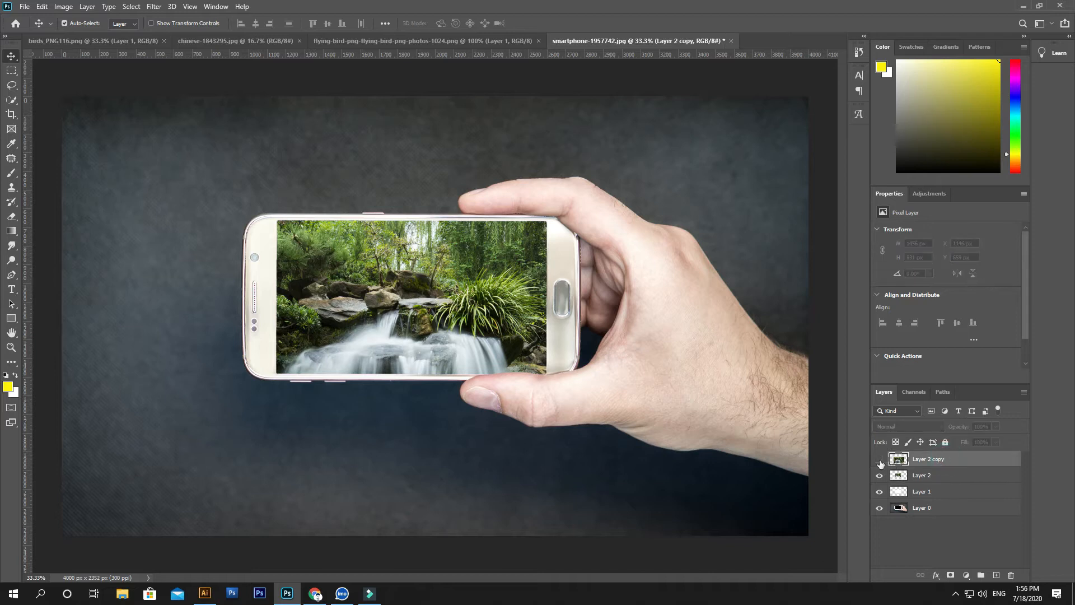
left_click(878, 459)
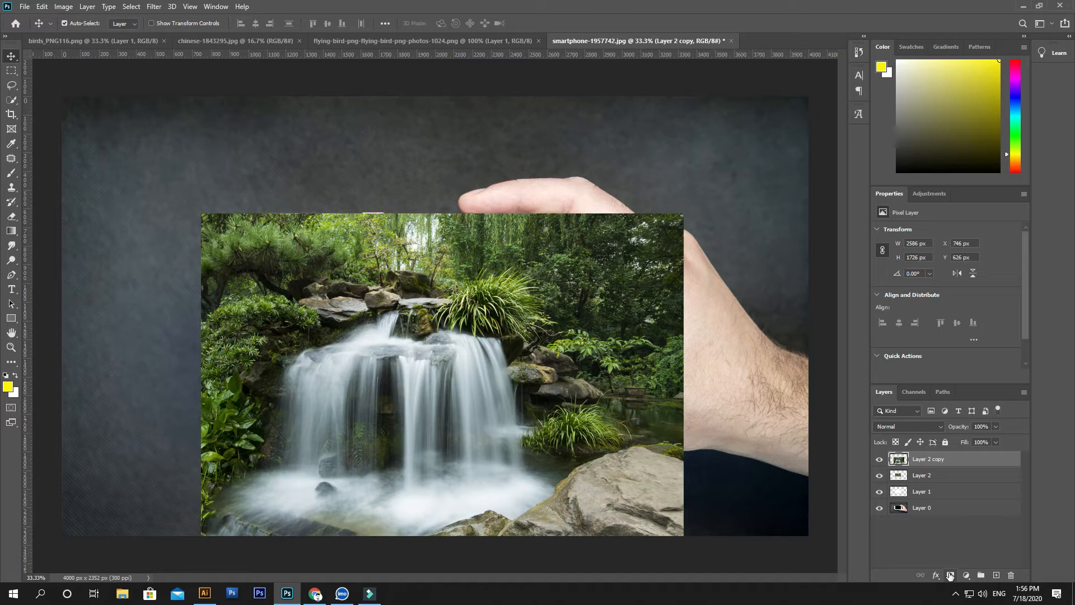
left_click(951, 575, "alt")
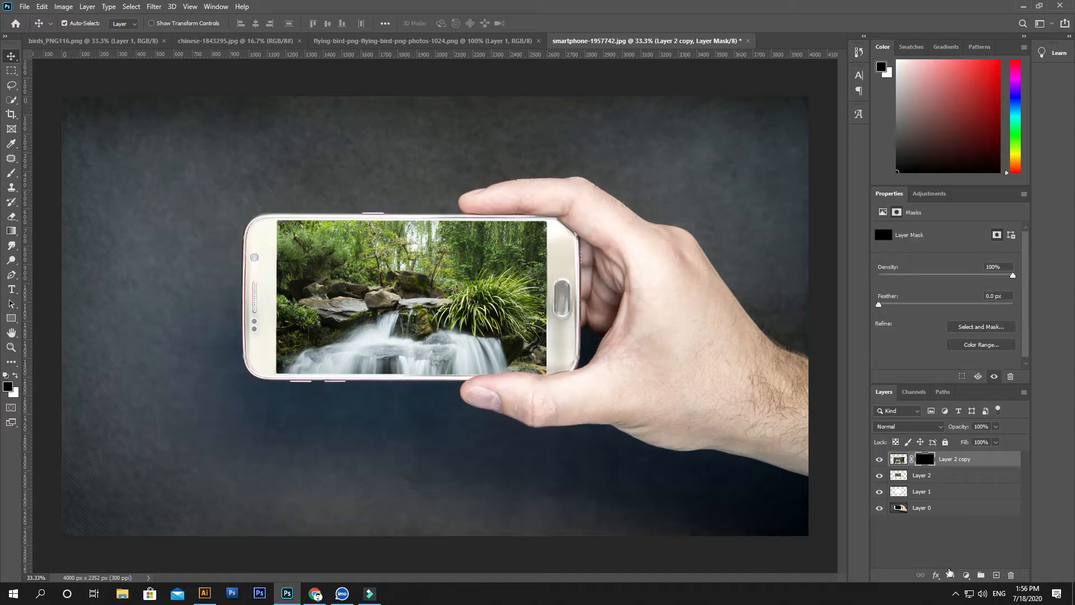
Try to reveal the waterfall below the phone by painting on Layer 2 copy's mask with a soft black brush
left_click(13, 176)
left_click(48, 175)
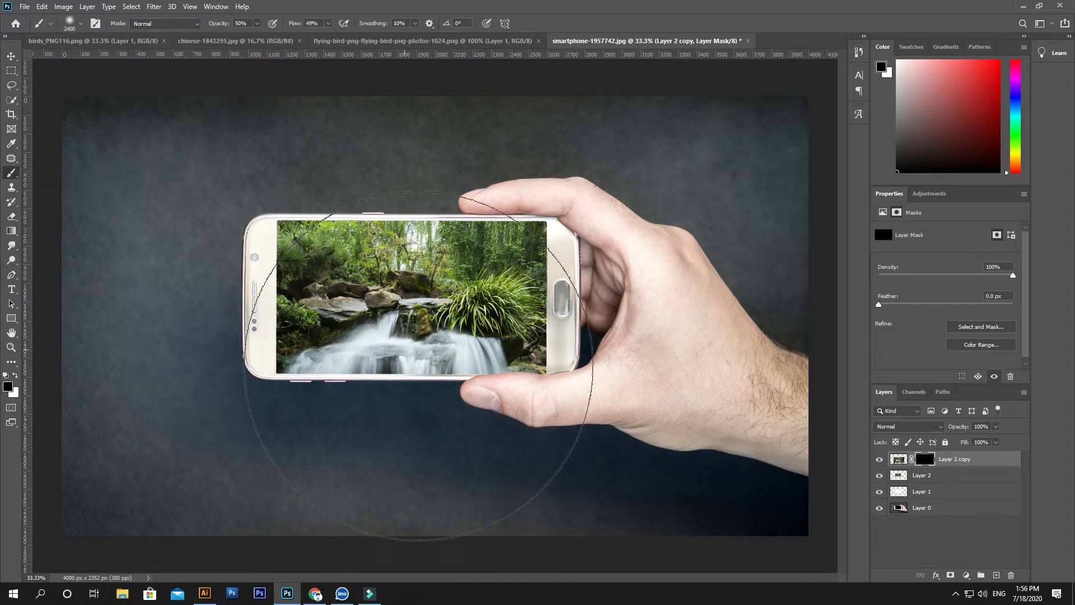
key("bracketleft")
key("bracketleft")
key("bracketleft")
key("bracketleft")
key("bracketleft")
key("bracketleft")
key("bracketleft")
key("bracketleft")
key("bracketleft")
key("bracketleft")
key("bracketleft")
key("bracketleft")
key("bracketleft")
key("bracketleft")
left_click(370, 414)
left_click(366, 409)
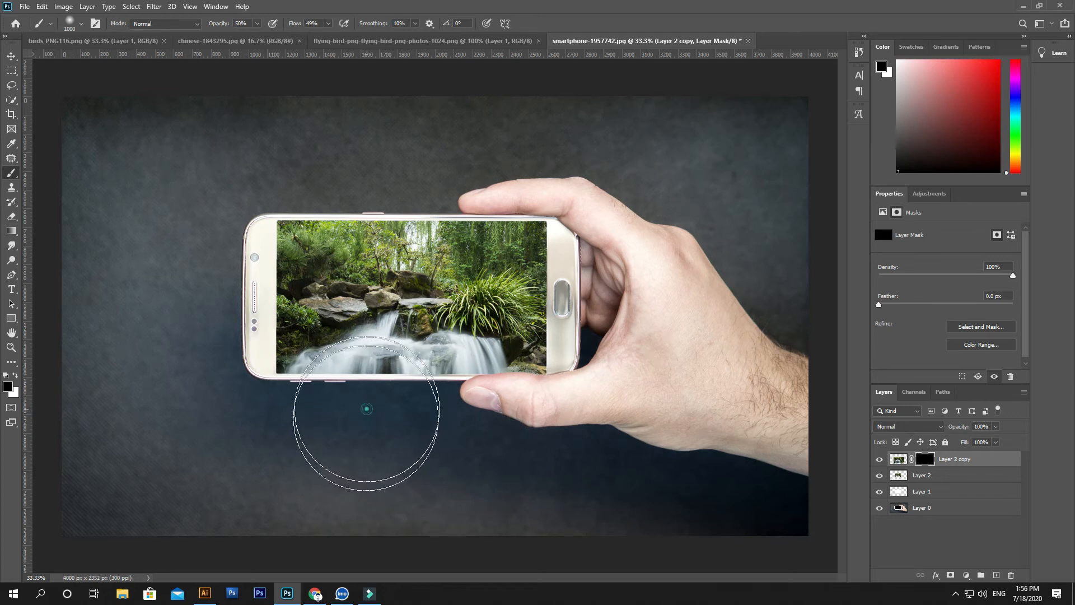
left_click(376, 417)
key("bracketleft")
key("bracketleft")
key("bracketleft")
left_click(366, 392)
left_click(384, 404)
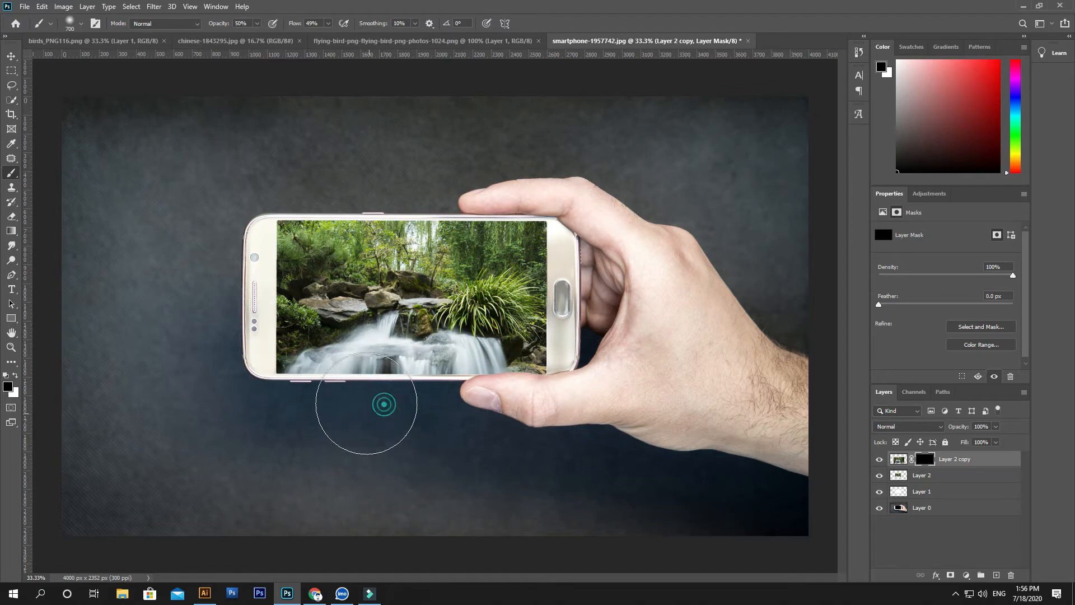
left_click_drag(13, 178, 55, 176)
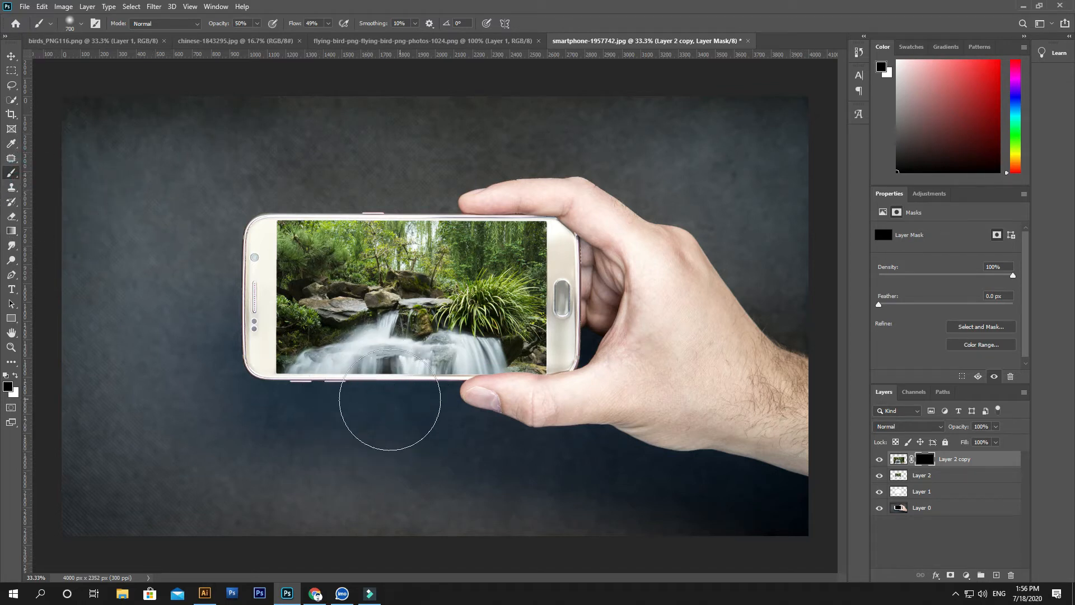
Erase the black of Layer 2 copy's mask below the phone with a soft 500 px eraser, revealing the falls and pool
left_click(14, 219)
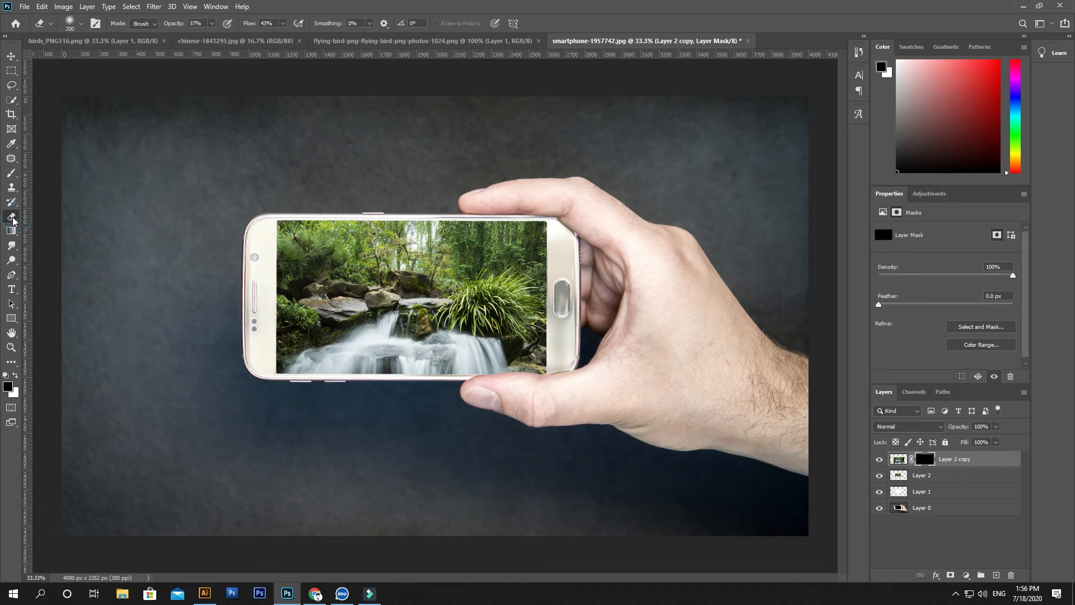
mouse_move(375, 394)
left_mouse_down()
mouse_move(406, 403)
mouse_move(336, 408)
mouse_move(369, 430)
mouse_move(308, 364)
mouse_move(337, 398)
left_mouse_up()
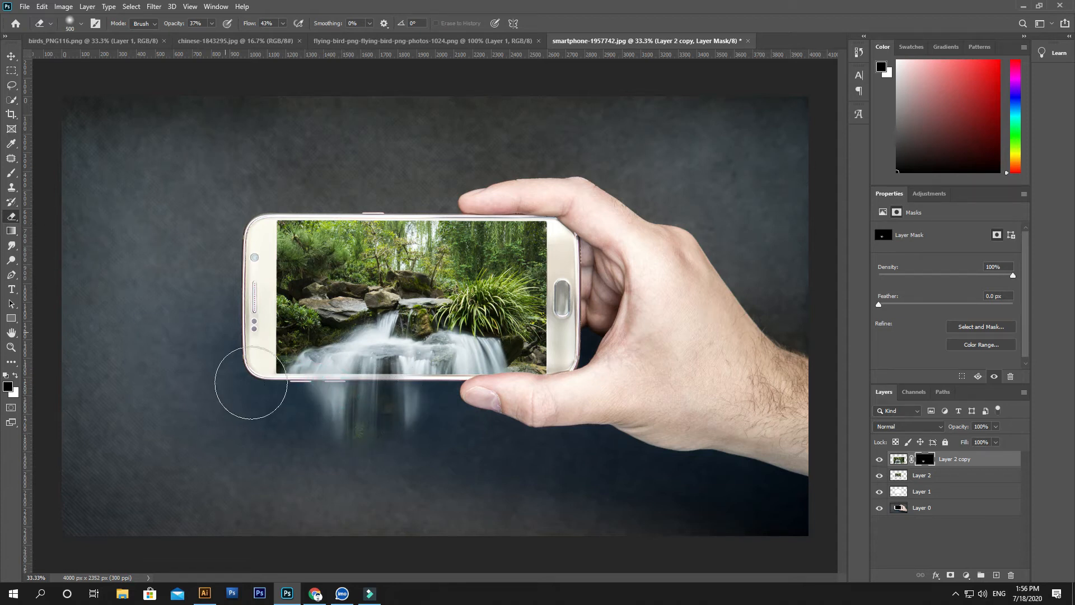
mouse_move(348, 391)
left_mouse_down()
mouse_move(372, 422)
mouse_move(373, 412)
mouse_move(341, 426)
mouse_move(327, 396)
mouse_move(380, 393)
mouse_move(385, 381)
mouse_move(391, 429)
mouse_move(353, 382)
mouse_move(318, 379)
mouse_move(345, 373)
mouse_move(422, 390)
mouse_move(370, 380)
mouse_move(360, 405)
mouse_move(340, 409)
mouse_move(326, 467)
mouse_move(290, 439)
mouse_move(271, 470)
mouse_move(272, 447)
mouse_move(257, 438)
mouse_move(352, 482)
mouse_move(281, 459)
mouse_move(476, 479)
mouse_move(348, 483)
mouse_move(295, 474)
mouse_move(513, 488)
mouse_move(477, 486)
mouse_move(543, 470)
mouse_move(454, 475)
left_mouse_up()
mouse_move(334, 437)
left_mouse_down()
mouse_move(358, 431)
mouse_move(346, 433)
left_mouse_up()
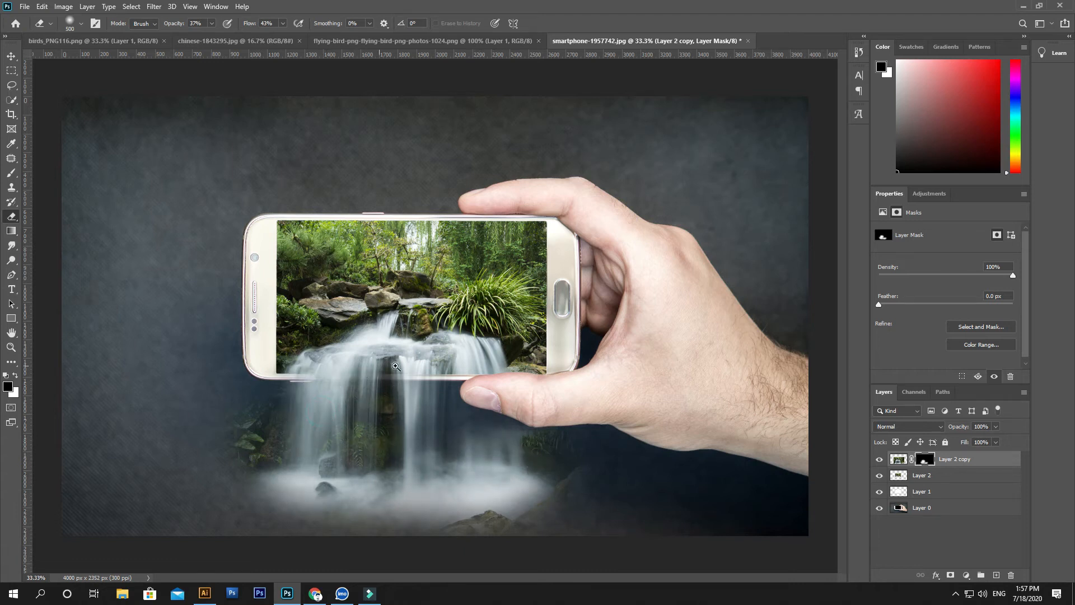
Refine the mask with a smaller eraser of about 175 px where the water passes the phone's lower edge and thumb
left_click_drag(379, 366, 452, 432)
key("bracketleft")
key("bracketleft")
mouse_move(505, 471)
left_mouse_down()
mouse_move(531, 504)
mouse_move(508, 526)
mouse_move(492, 429)
mouse_move(504, 369)
mouse_move(483, 400)
left_mouse_up()
left_click_drag(520, 365, 509, 359)
mouse_move(448, 440)
left_mouse_down()
mouse_move(442, 391)
mouse_move(465, 362)
mouse_move(493, 361)
mouse_move(474, 377)
left_mouse_up()
Raise the eraser flow to 75% and clear more of the mask where the falls cross the phone's bottom frame
left_click(282, 23)
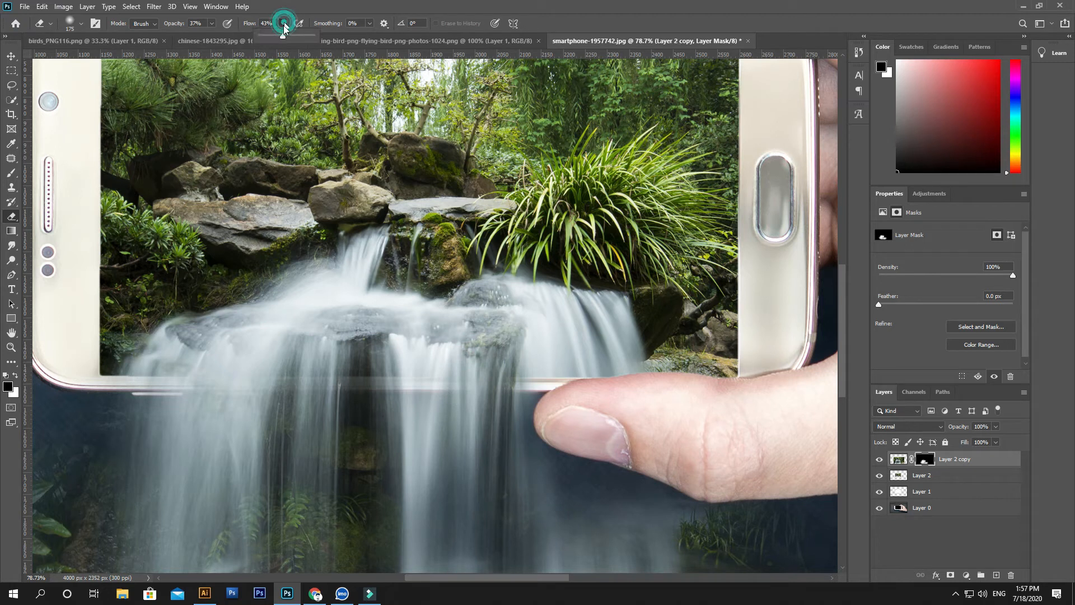
mouse_move(491, 376)
left_mouse_down()
mouse_move(492, 416)
mouse_move(556, 516)
mouse_move(556, 494)
mouse_move(605, 504)
mouse_move(611, 526)
left_mouse_up()
mouse_move(422, 387)
left_mouse_down()
mouse_move(400, 468)
mouse_move(432, 441)
mouse_move(417, 448)
left_mouse_up()
left_click_drag(372, 364, 331, 422)
left_click_drag(350, 335, 311, 367)
left_click_drag(259, 341, 197, 380)
left_click_drag(196, 379, 209, 431)
Enlarge the eraser to 250 px and reveal more of the pool, rocks and plants around the base of the falls
key("ctrl+minus")
key("ctrl+minus")
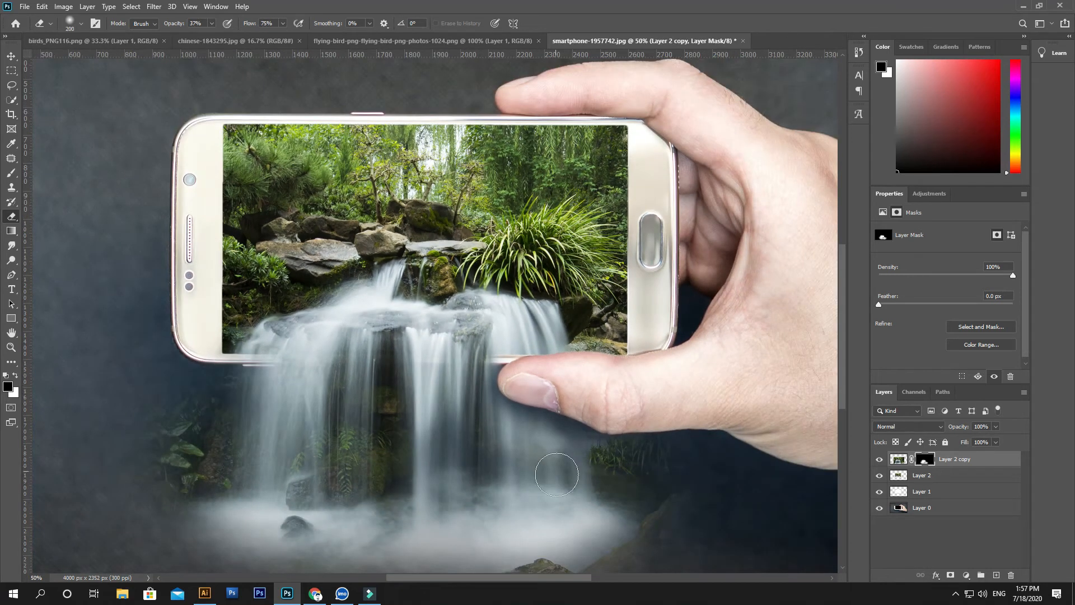
key("bracketright")
mouse_move(591, 480)
left_mouse_down()
mouse_move(583, 485)
mouse_move(610, 485)
mouse_move(527, 505)
left_mouse_up()
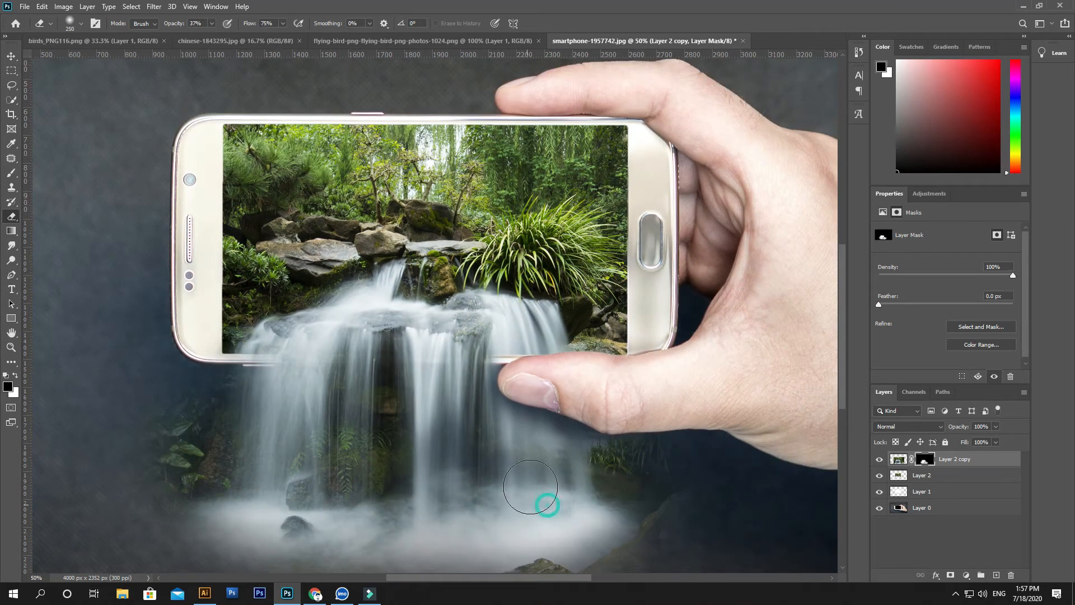
key("ctrl+minus")
mouse_move(290, 474)
left_mouse_down()
mouse_move(253, 449)
mouse_move(263, 493)
mouse_move(258, 426)
mouse_move(260, 441)
mouse_move(320, 431)
mouse_move(359, 452)
mouse_move(326, 457)
mouse_move(554, 476)
mouse_move(595, 446)
left_mouse_up()
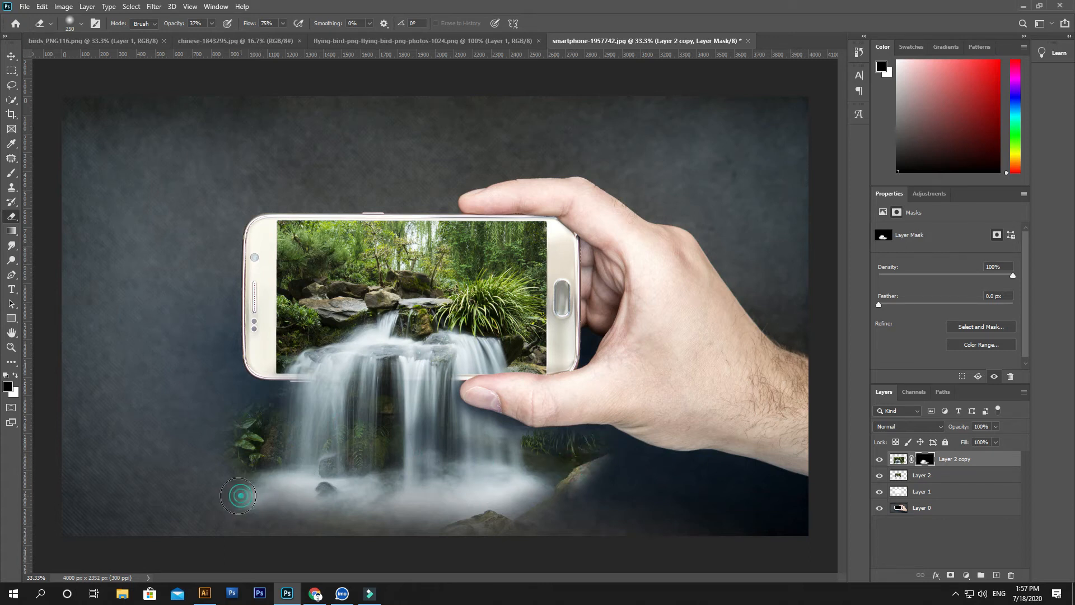
mouse_move(242, 486)
left_mouse_down()
mouse_move(281, 496)
mouse_move(280, 512)
left_mouse_up()
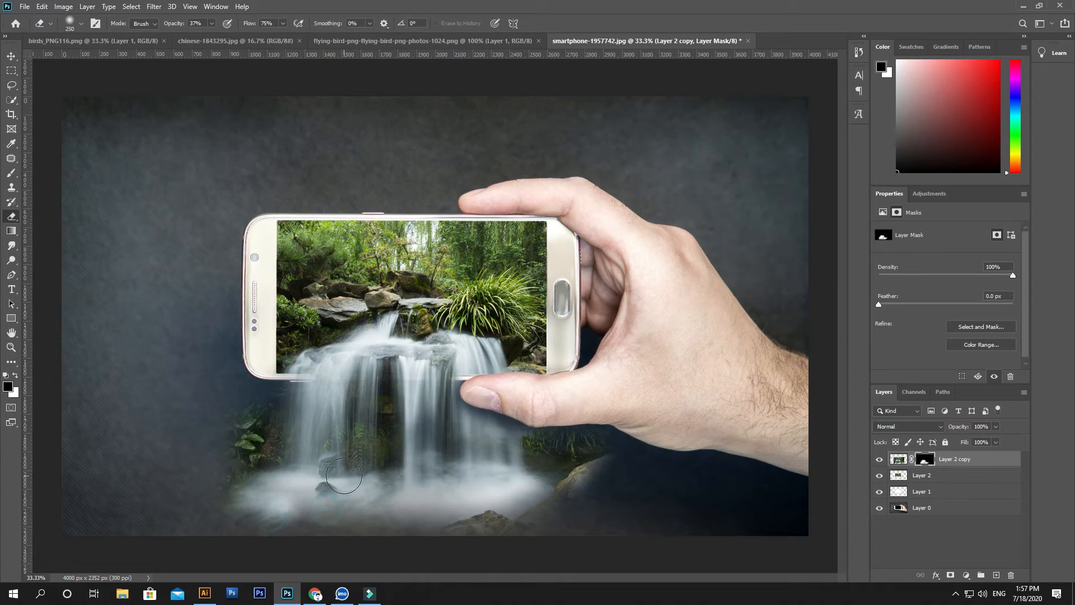
Bring the yellow bird from birds_PNG116.png into the smartphone composition as a new layer
key("ctrl+minus")
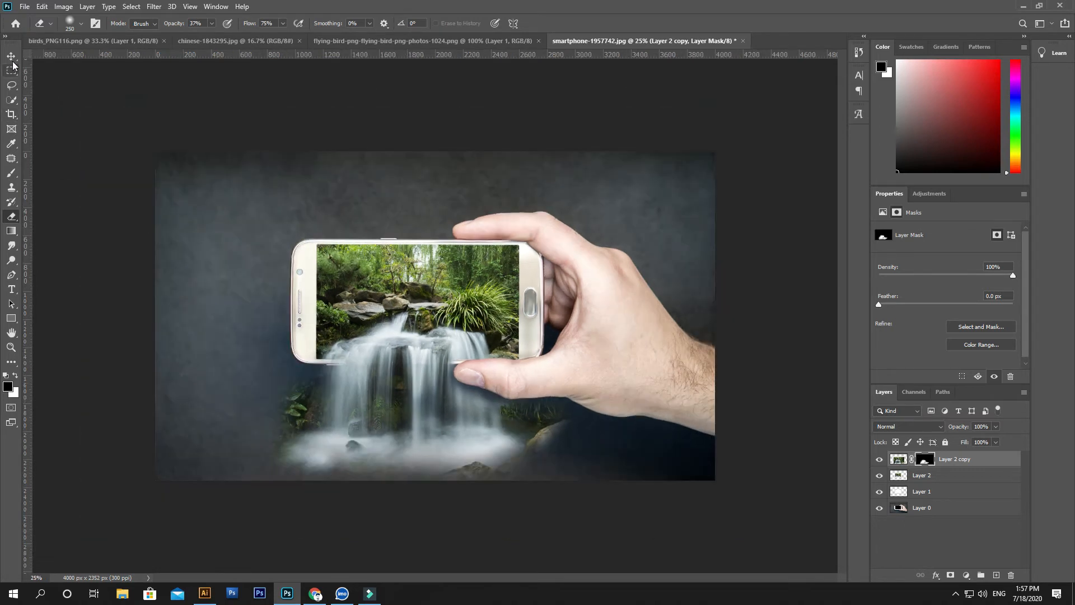
left_click(12, 56)
left_click(99, 41)
left_click_drag(518, 259, 597, 116)
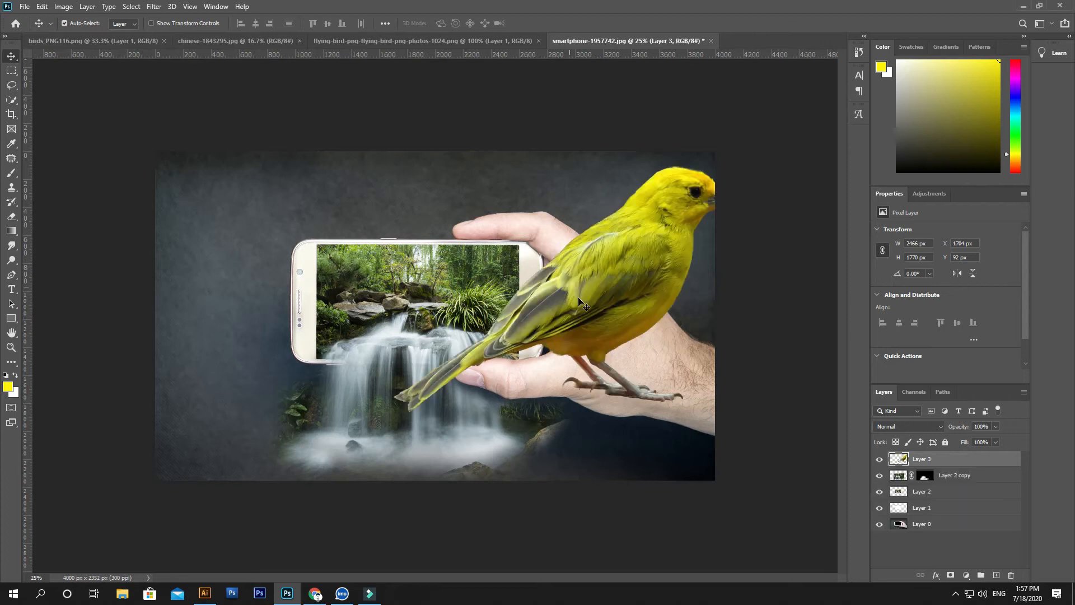
Flip the yellow bird horizontally and scale it to about 22.6%, placing it at the phone screen's lower-right corner
key("ctrl+t")
right_click(586, 294)
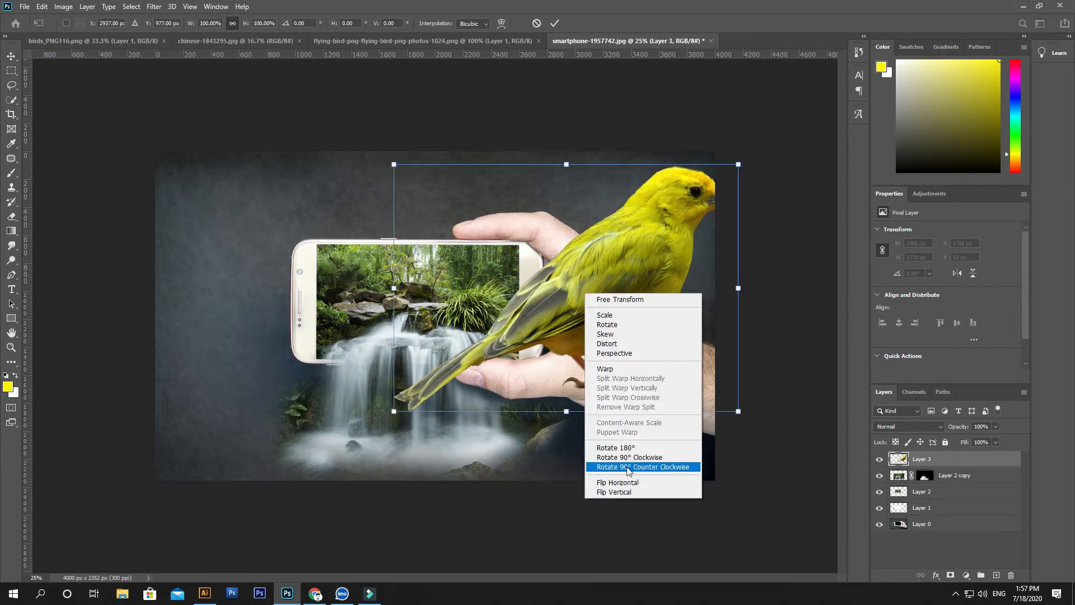
left_click(618, 482)
left_click_drag(738, 412, 519, 325)
key("ctrl+plus")
key("ctrl+plus")
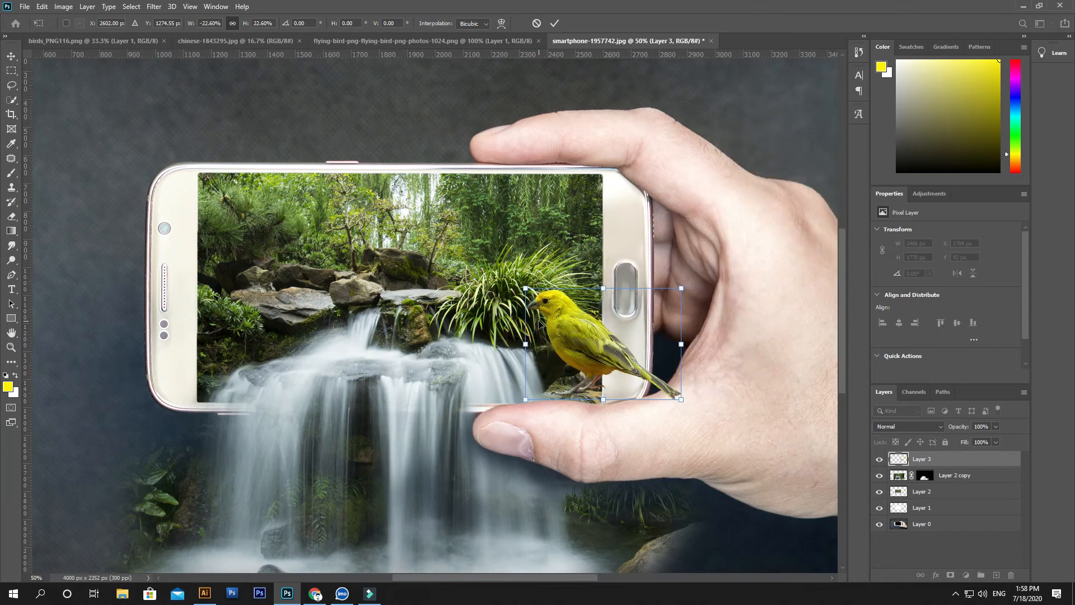
key("Return")
Scale the yellow bird to about 94.5% and stand it on the rock, at about X 2287 px, Y 1111 px
key("ctrl+plus")
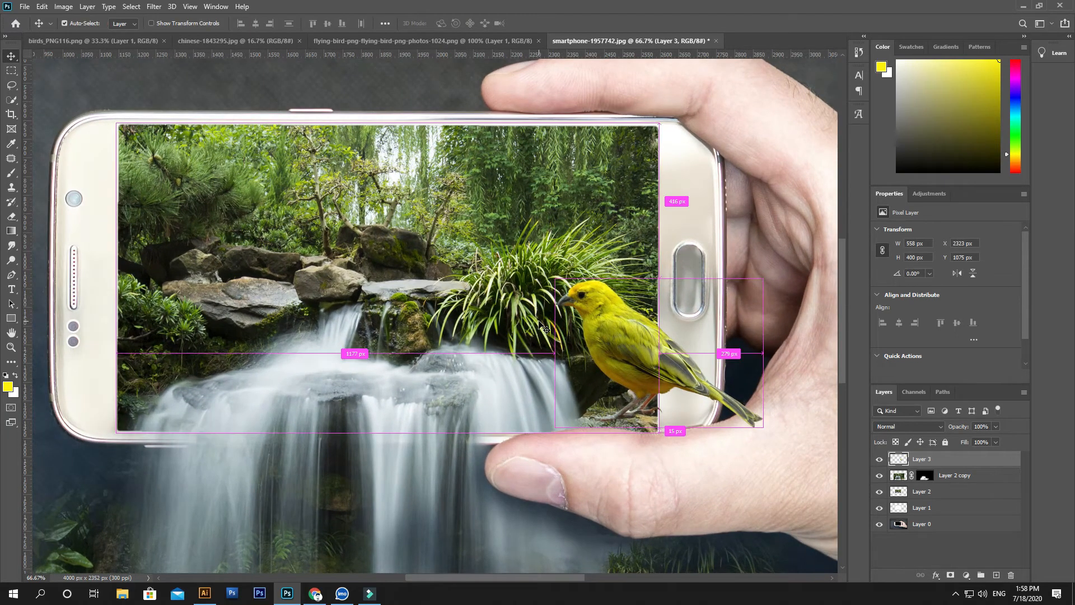
key("ctrl+t")
left_click_drag(764, 427, 758, 423)
left_click_drag(625, 388, 605, 391)
key("Return")
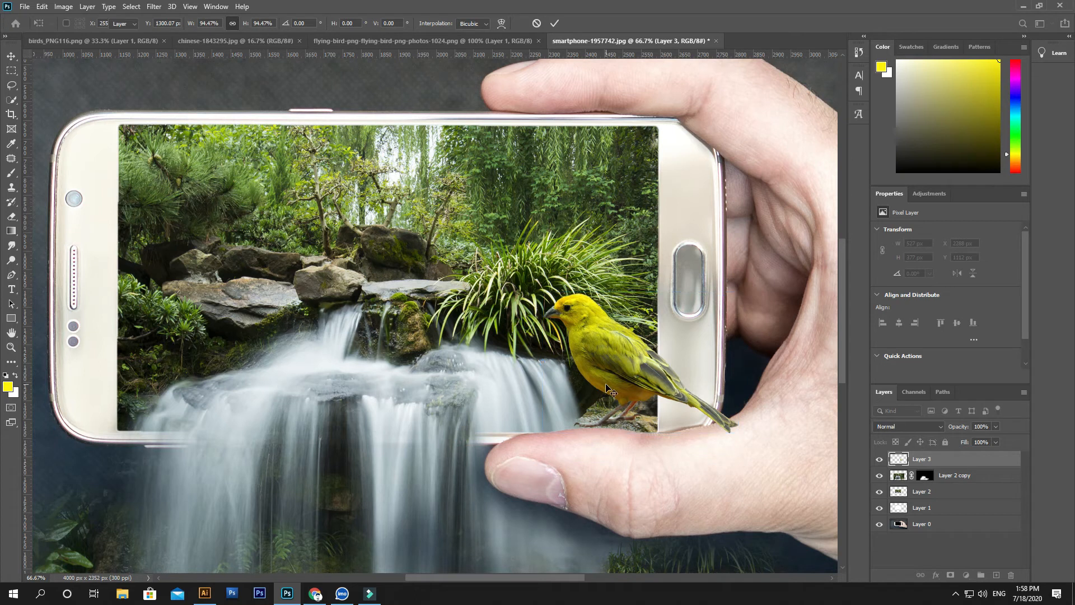
Bring the flock from the flying-bird PNG document into the smartphone composition as a new layer
key("ctrl+minus")
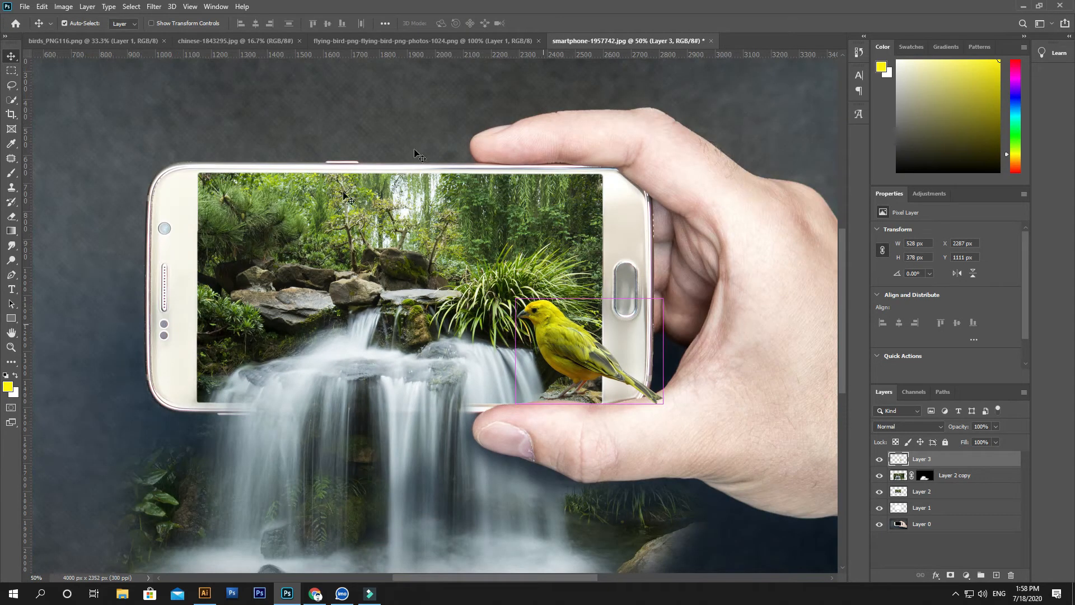
left_click(362, 42)
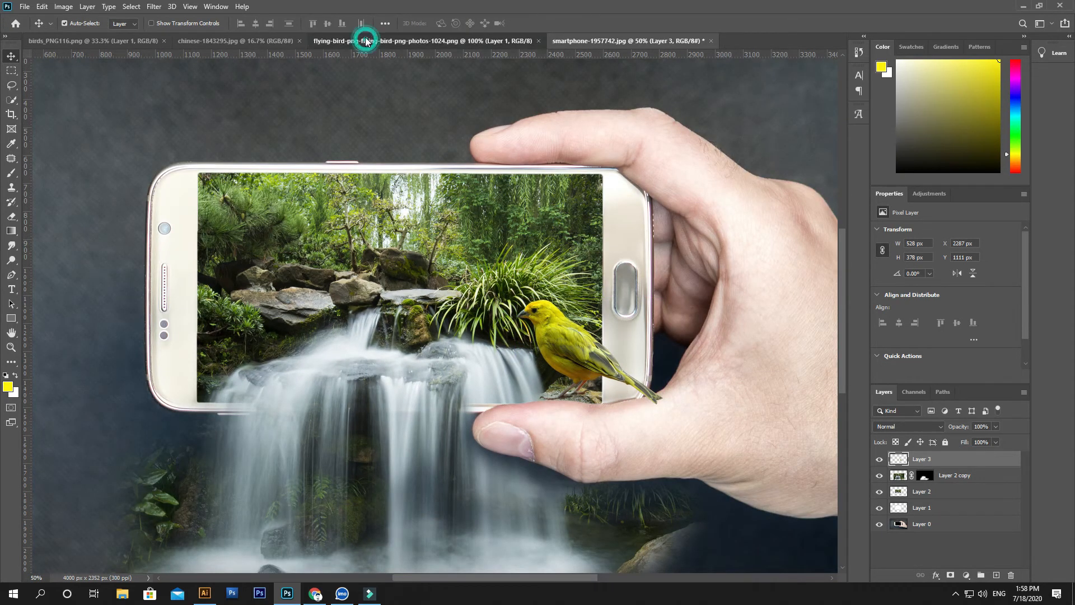
left_click_drag(438, 248, 315, 229)
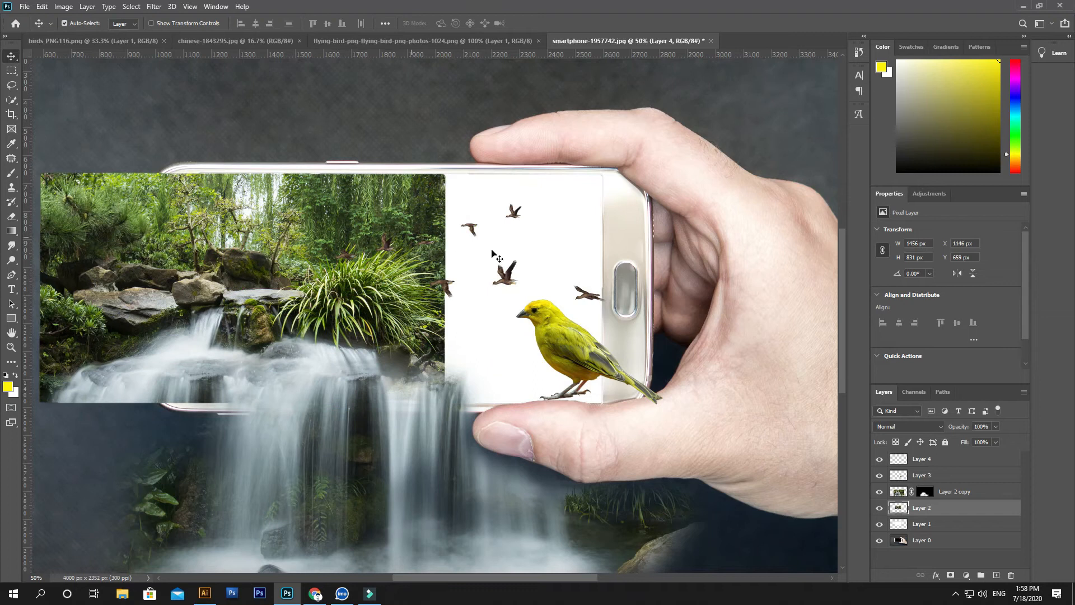
Undo the accidental move of Layer 2, then move the flock on Layer 4 to about X 679 px, Y 515 px
key("ctrl+z")
left_click(944, 461)
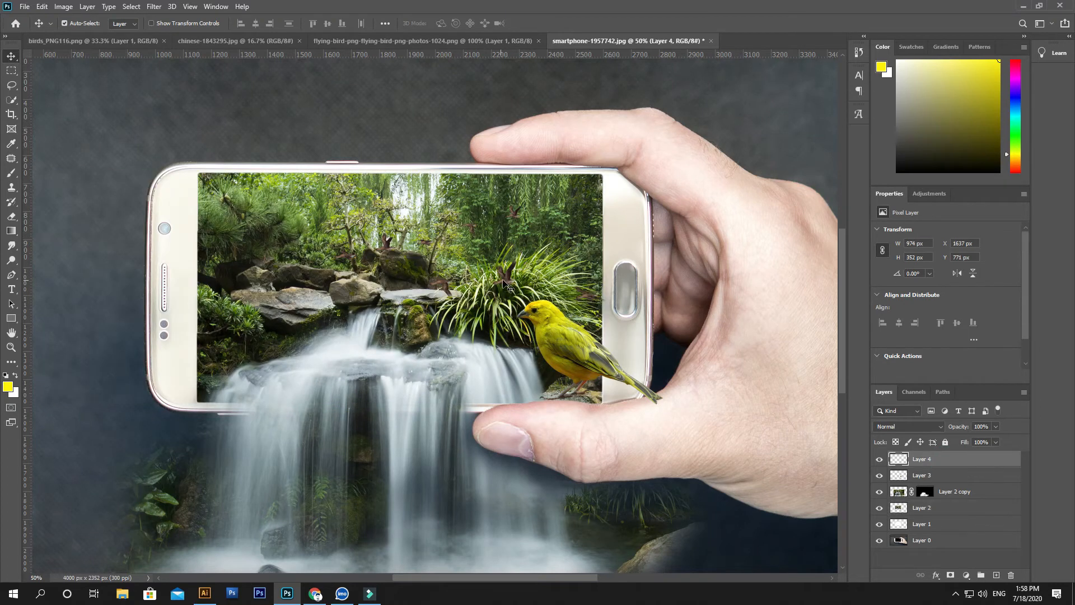
left_click_drag(387, 267, 118, 195)
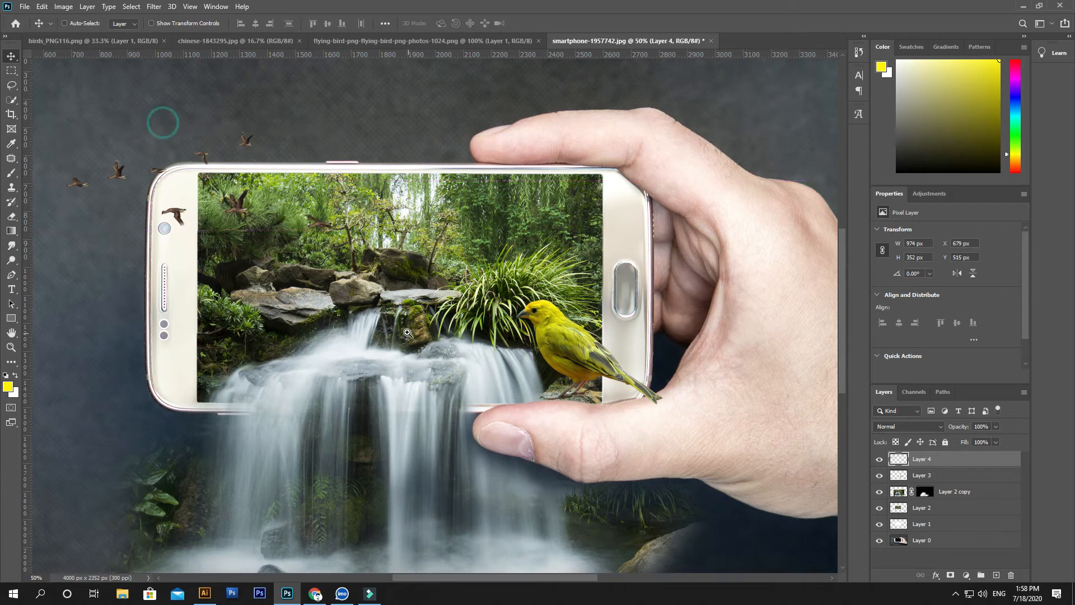
Rotate the flock by about 13.6° and move it lower over the phone's left end
key("ctrl+minus")
key("ctrl+t")
left_click_drag(403, 173, 401, 214)
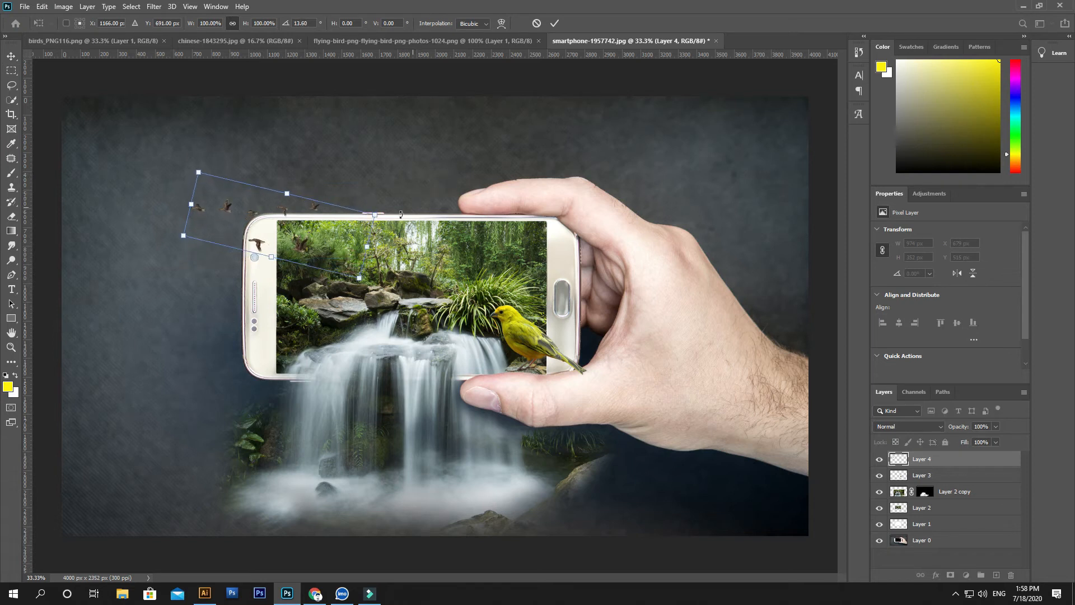
left_click_drag(300, 251, 296, 303)
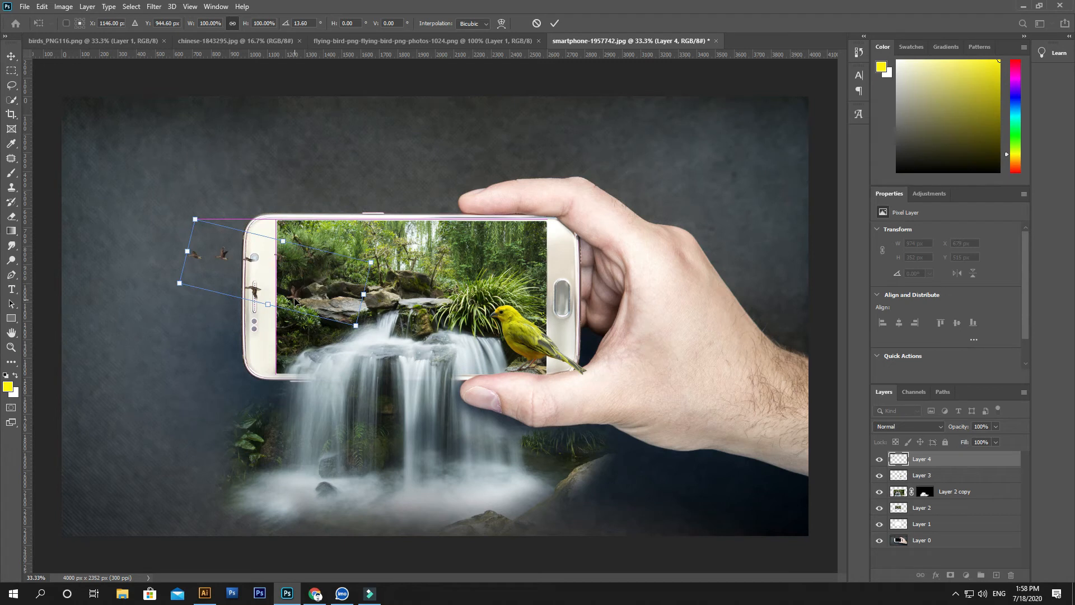
key("Return")
Enlarge the flock to about 169%, rotate it by about 8° and shift it so birds fly out past the phone's left edge
key("ctrl+t")
left_click_drag(186, 245, 128, 218)
left_click_drag(307, 310, 275, 295)
left_click_drag(448, 178, 456, 192)
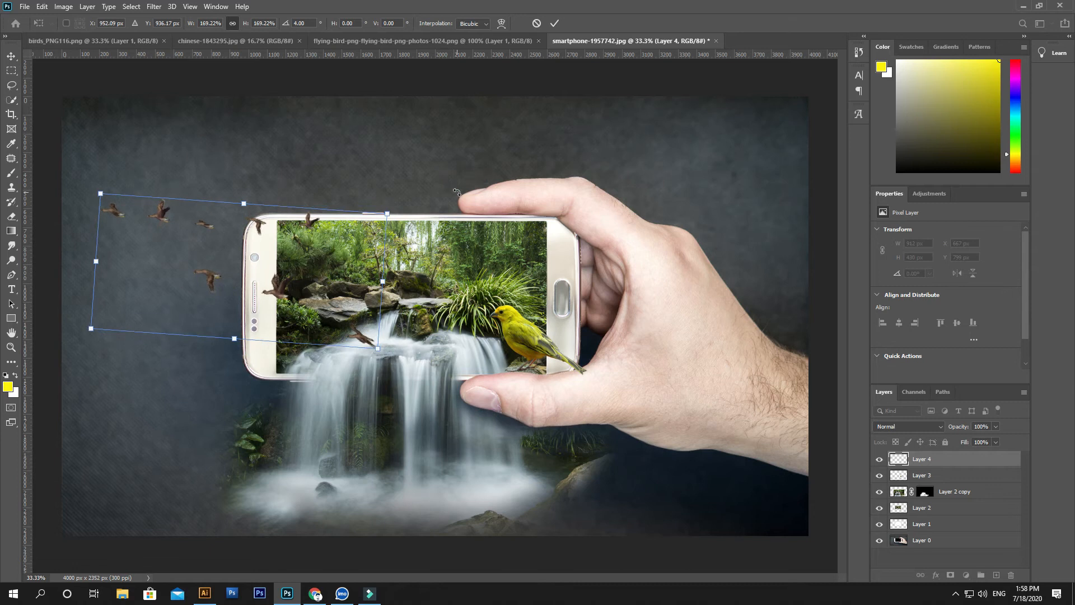
key("Return")
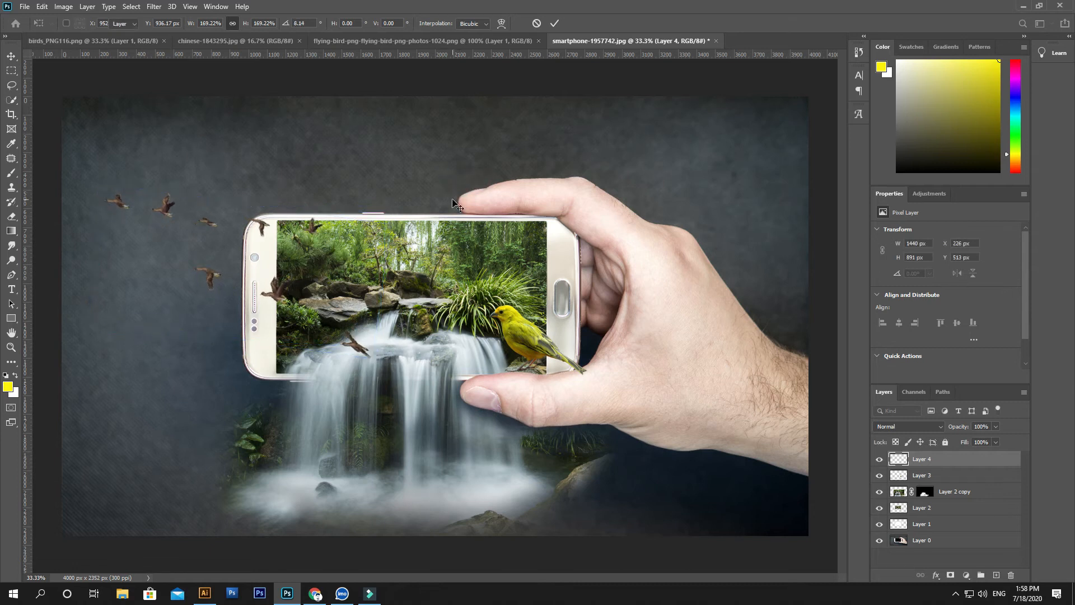
Lasso the single flying bird in front of the waterfall, delete it from Layer 4 and deselect
key("l")
left_click_drag(368, 314, 446, 368)
key("Delete")
key("ctrl+d")
left_click(11, 56)
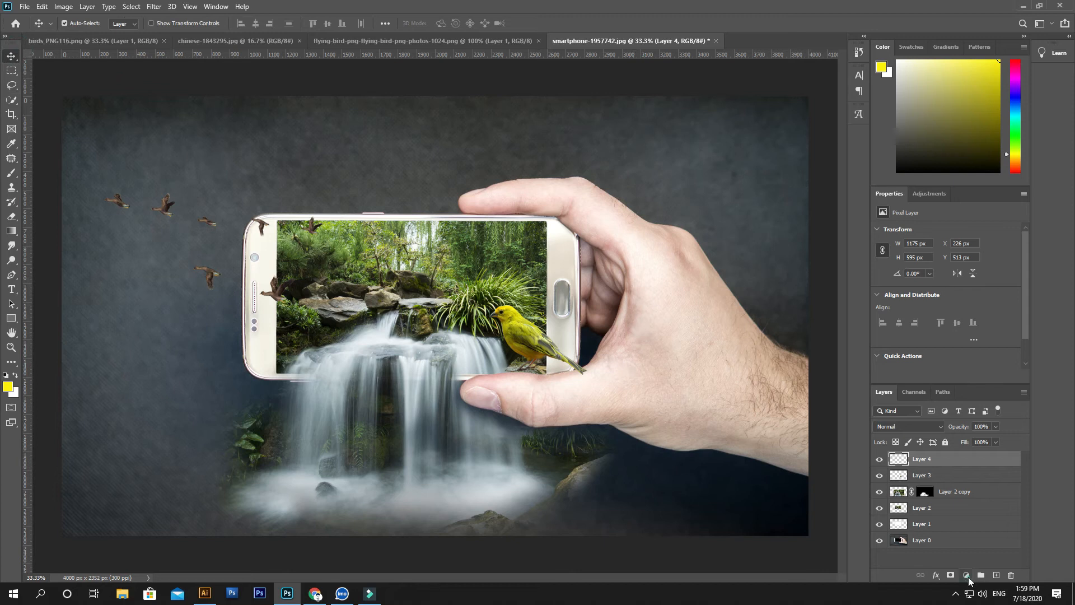
Add a Vibrance adjustment layer on top with Saturation set to +23
left_click(966, 575)
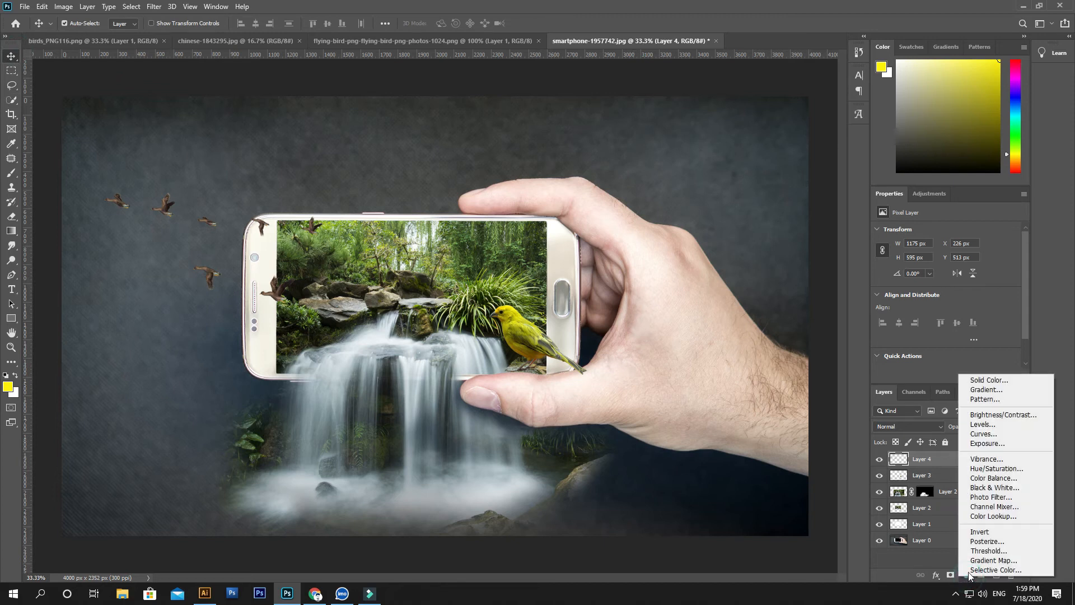
left_click(985, 459)
left_click_drag(945, 262, 952, 263)
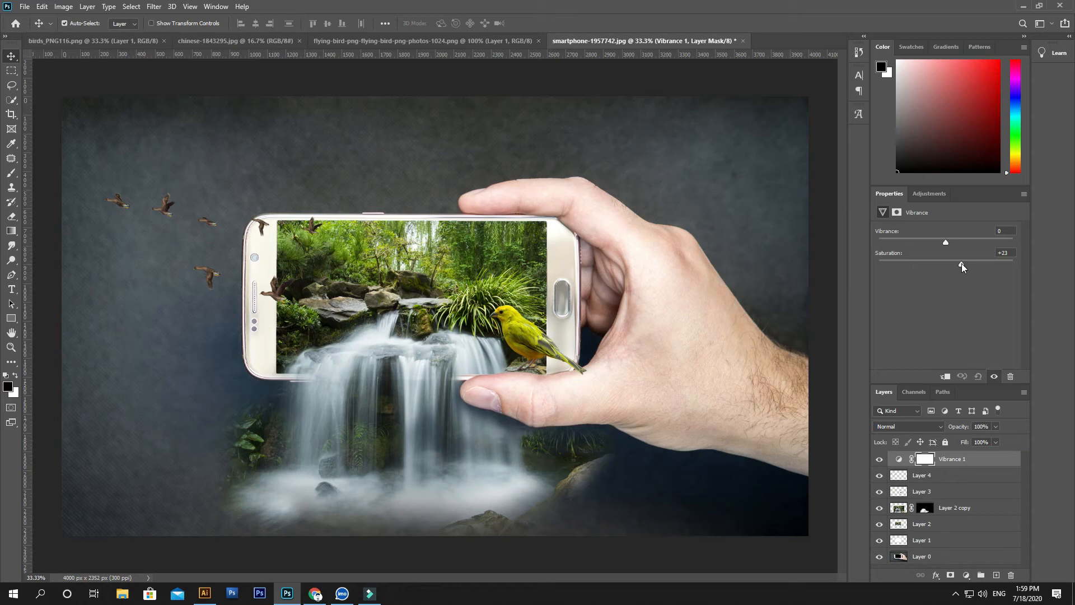
Add a Levels adjustment layer and lower its white output level to 222
left_click(966, 575)
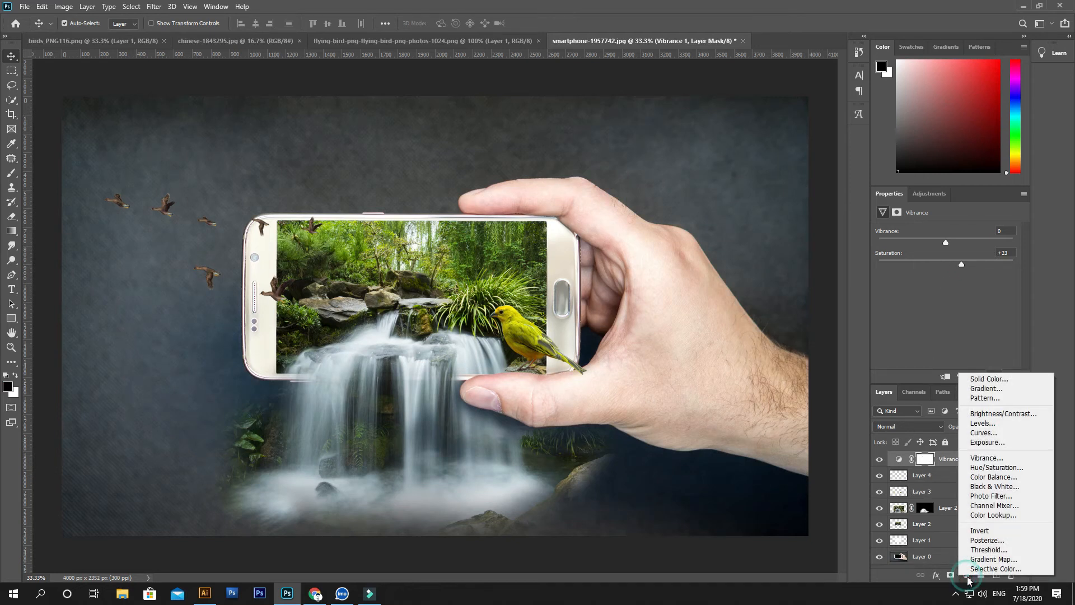
left_click(1002, 426)
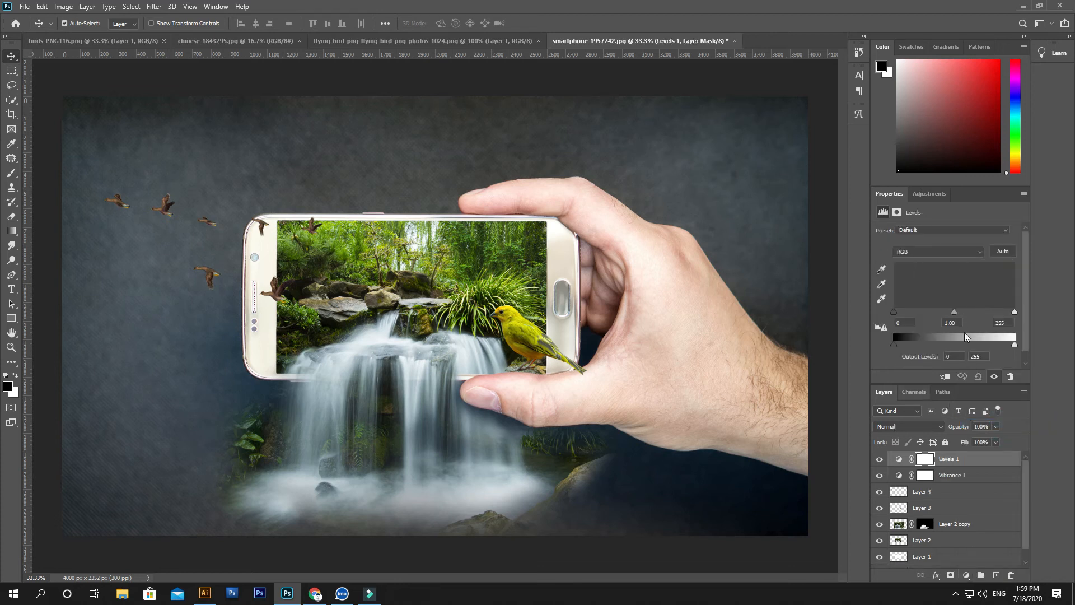
left_click_drag(1014, 344, 999, 343)
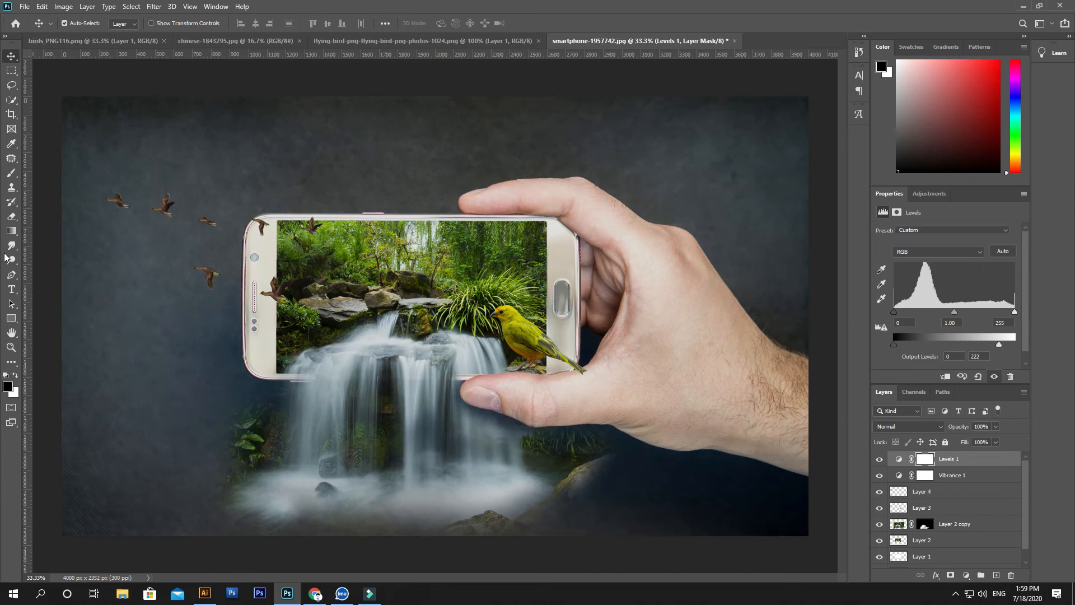
Add a Gradient Fill layer above Levels 1 using the black-to-white preset from the Basics group
left_click(11, 231)
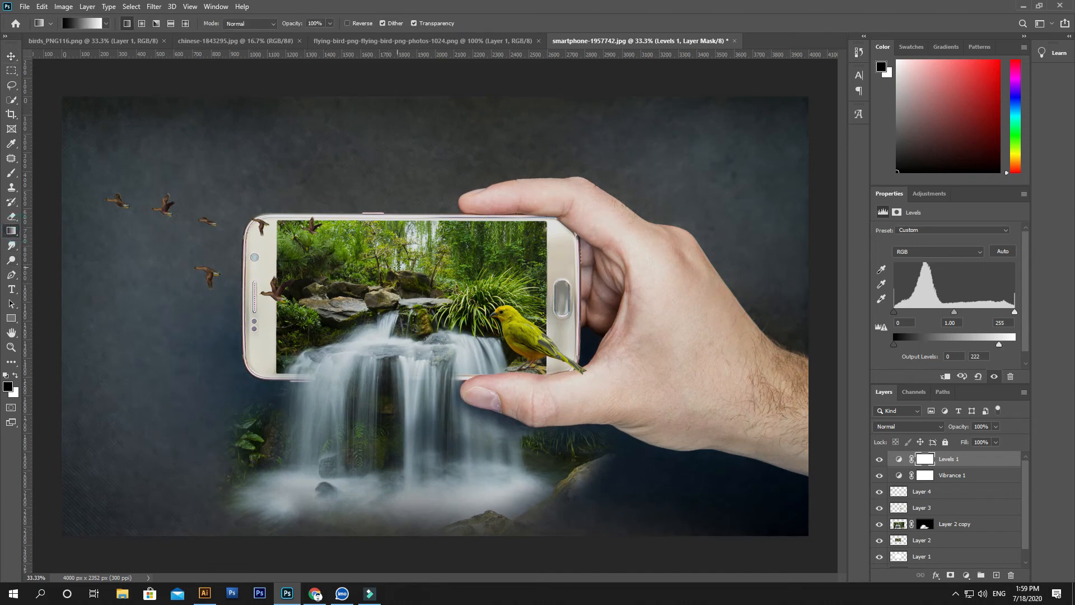
left_click(966, 575)
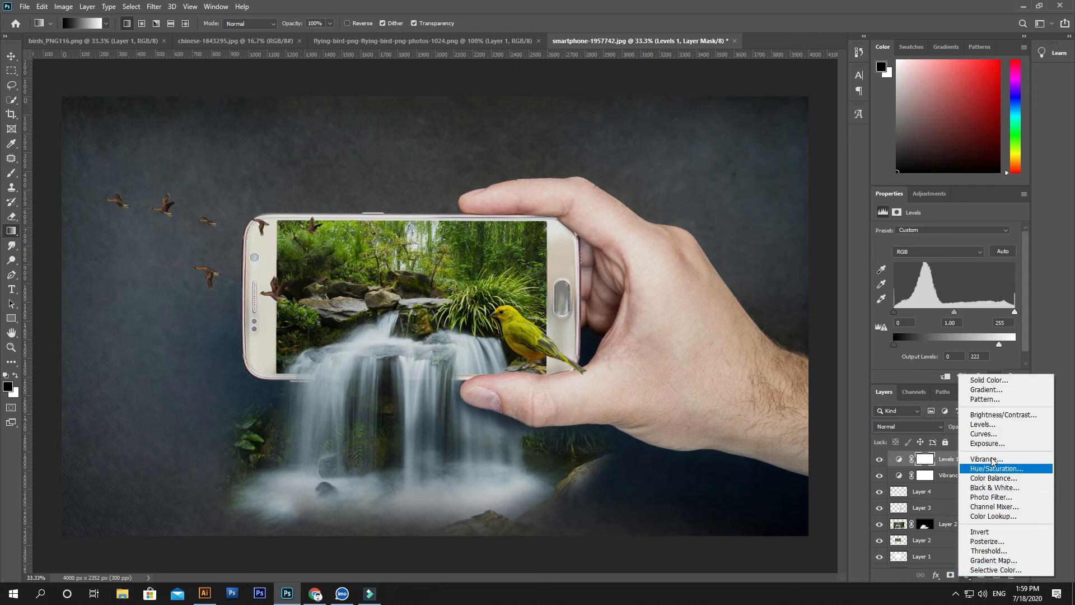
left_click(1007, 390)
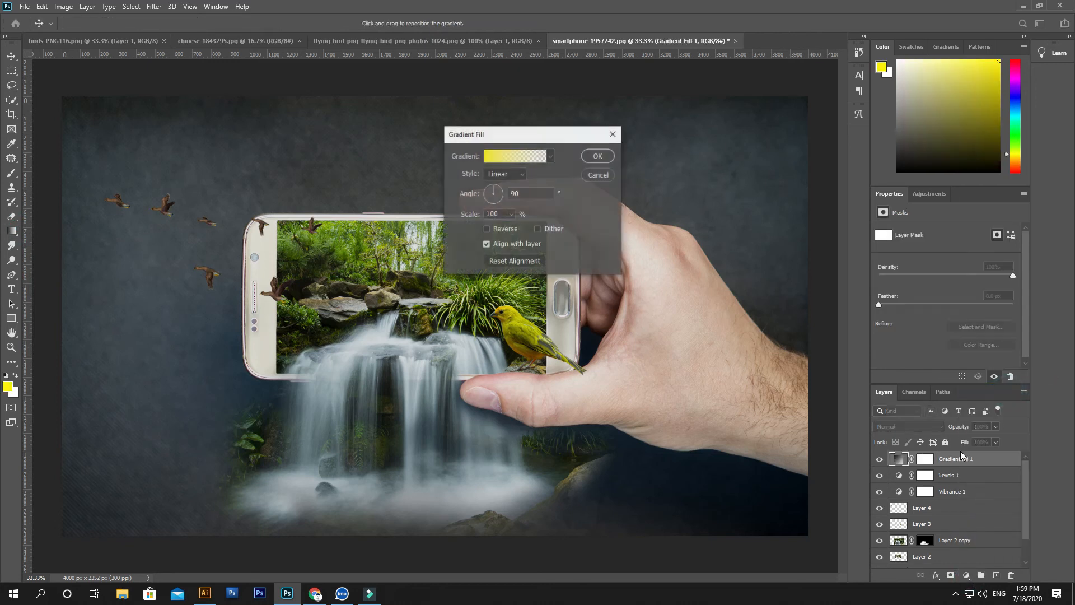
left_click(551, 158)
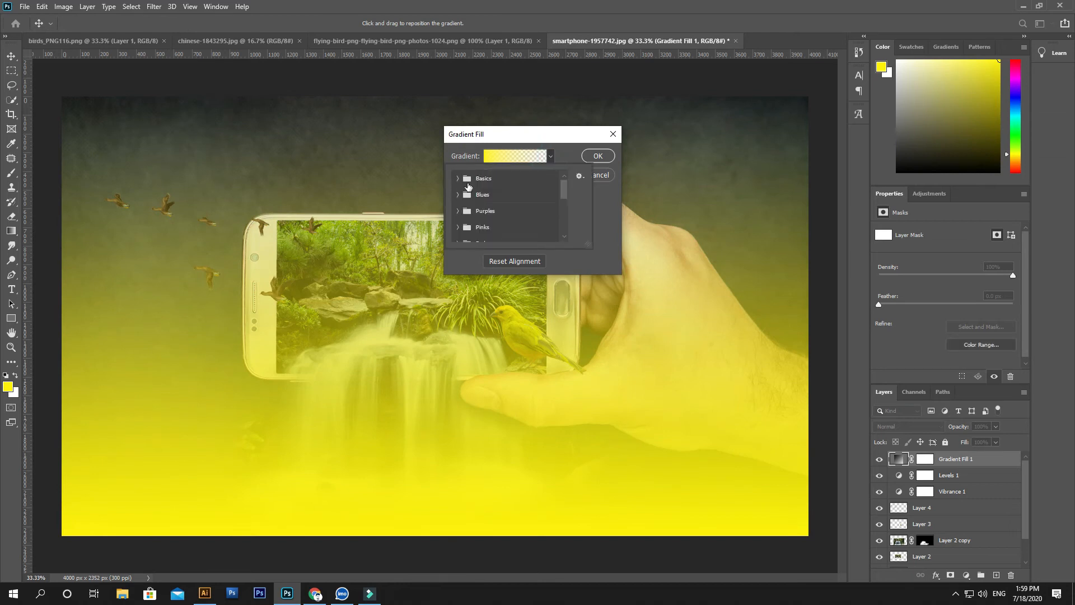
mouse_move(563, 195)
left_mouse_down()
mouse_move(562, 238)
mouse_move(565, 179)
left_mouse_up()
left_click(458, 179)
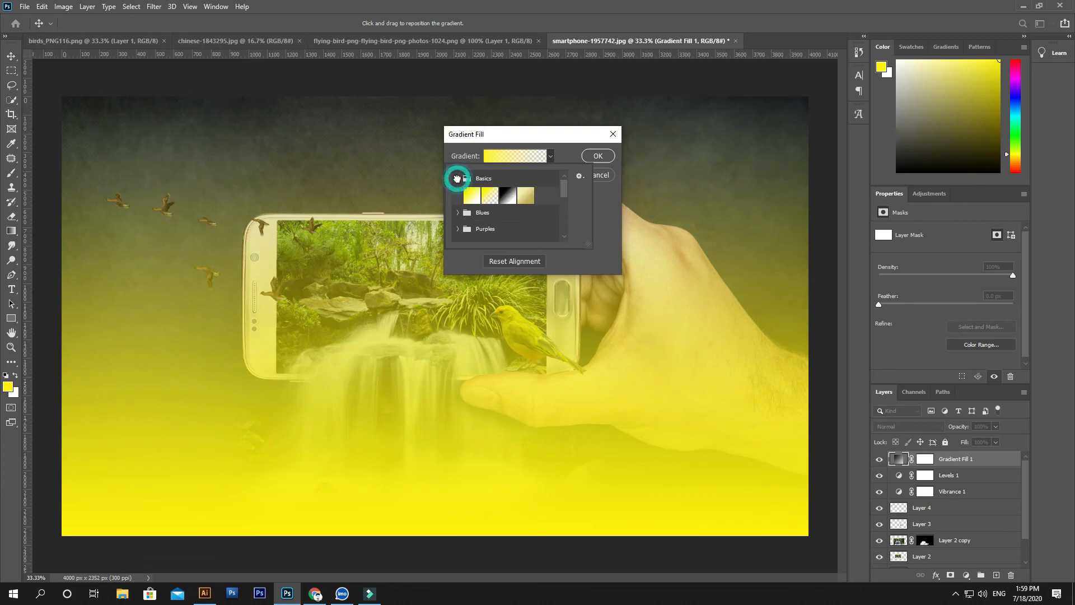
left_click(505, 196)
Open the fill's gradient for editing and change its black colour stop to blue 0505f7
left_click(500, 160)
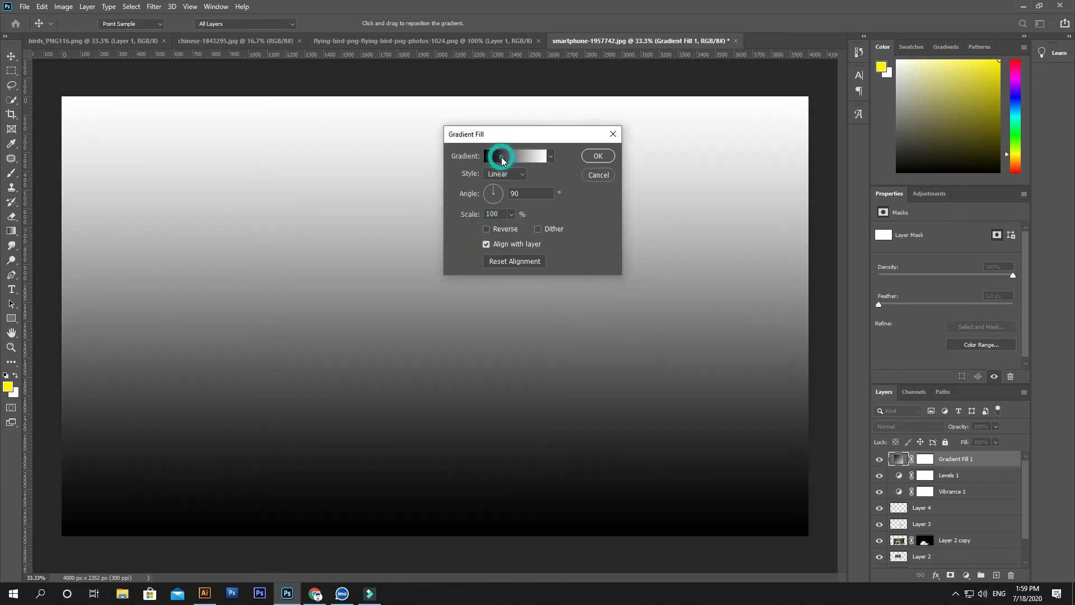
double_click(577, 298)
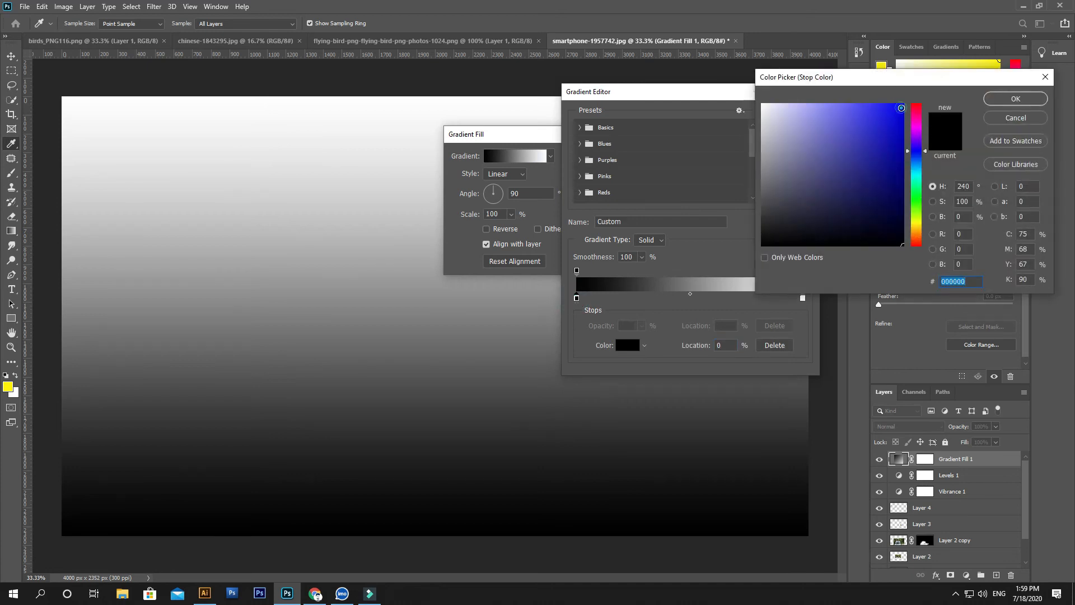
left_click(900, 109)
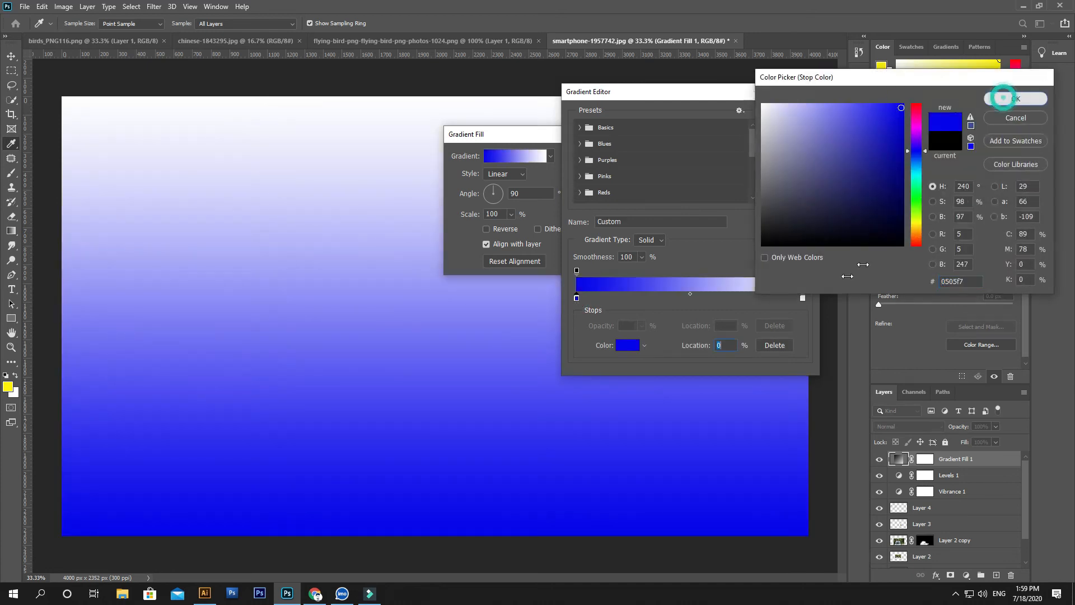
left_click(1005, 100)
Change the gradient's white end stop to golden yellow f8bc04 and accept the edited gradient
left_click(803, 298)
double_click(803, 298)
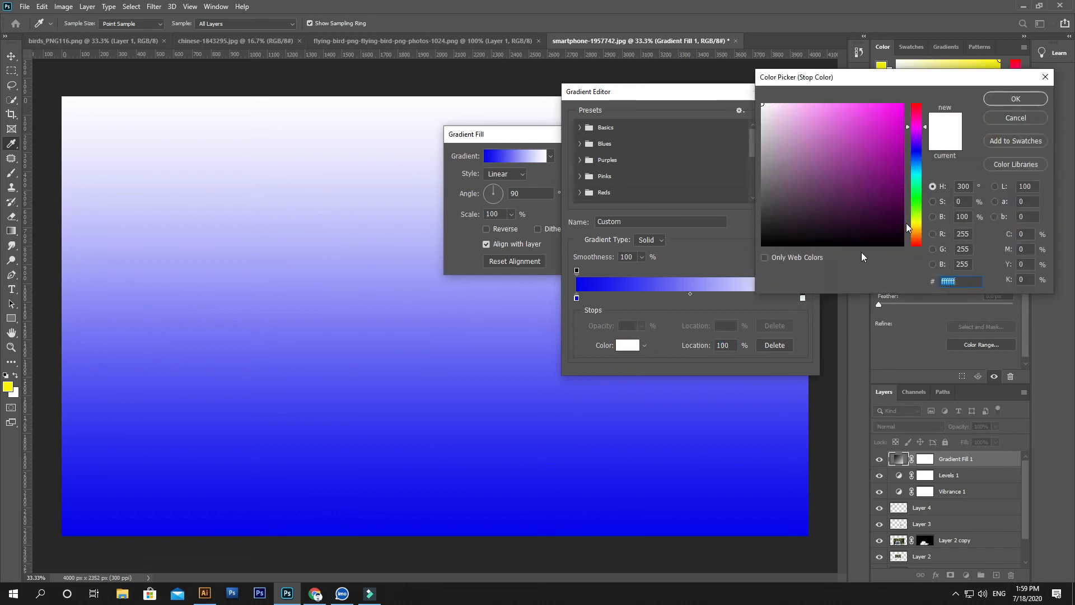
left_click(916, 227)
left_click(901, 107)
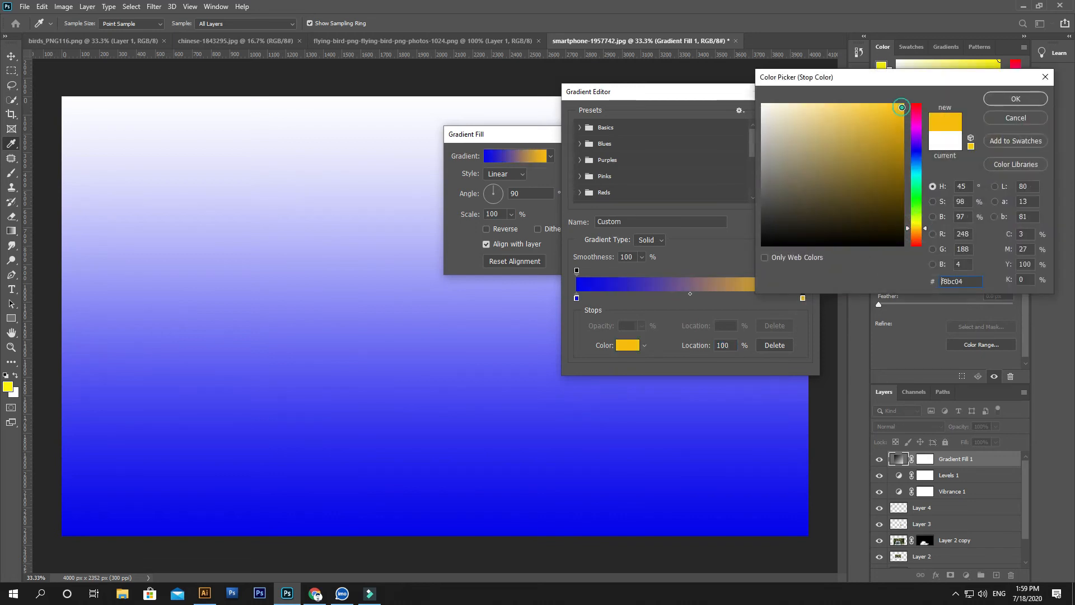
left_click(1004, 96)
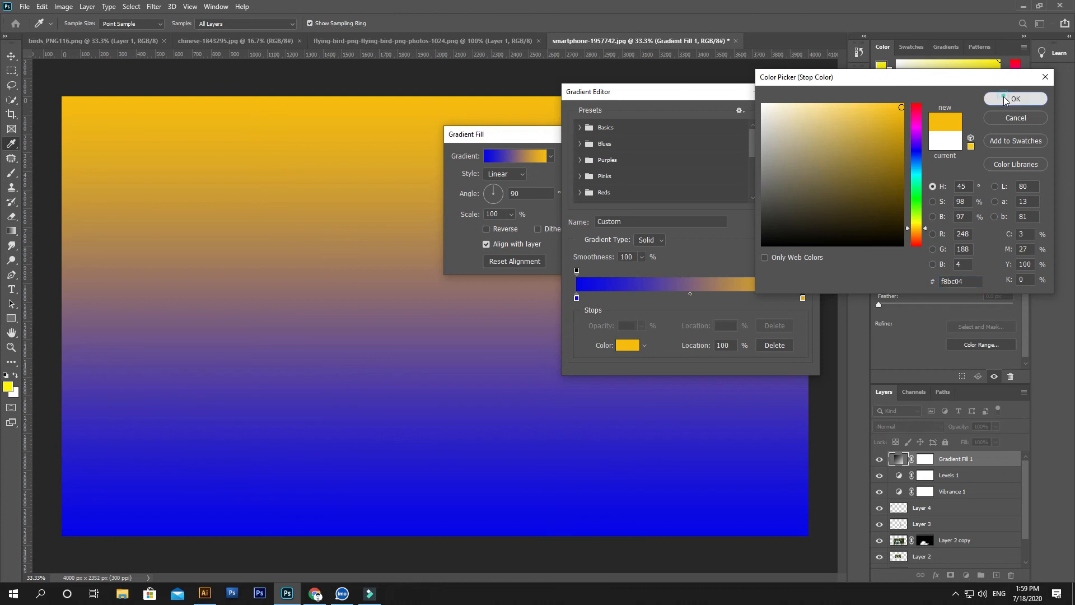
left_click(661, 241)
left_click(655, 253)
left_click(790, 117)
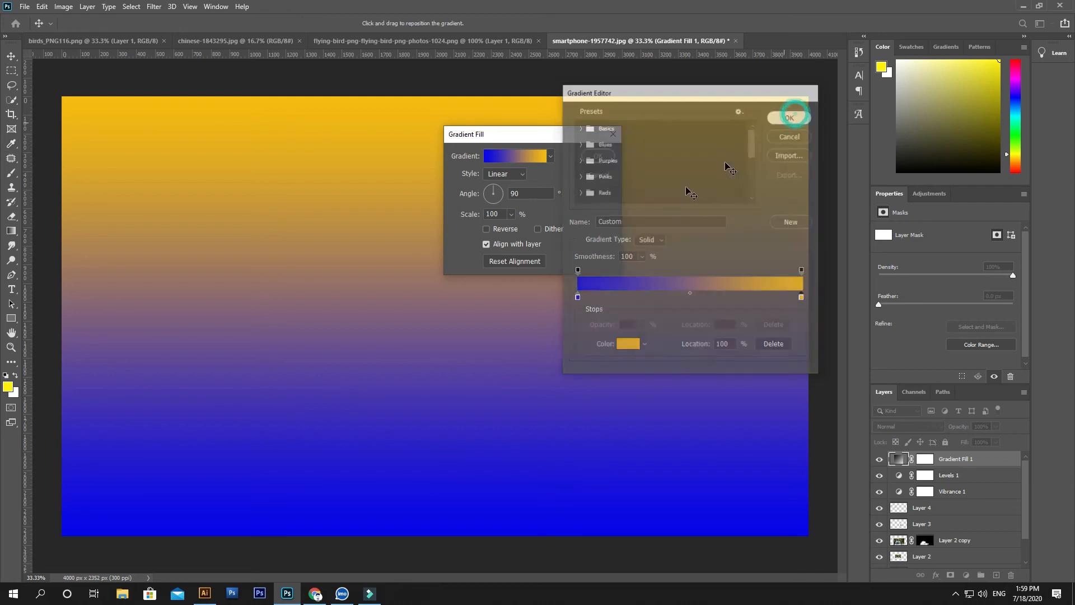
Rotate the gradient fill's angle to 39.13° and apply the fill layer
left_click_drag(492, 192, 501, 191)
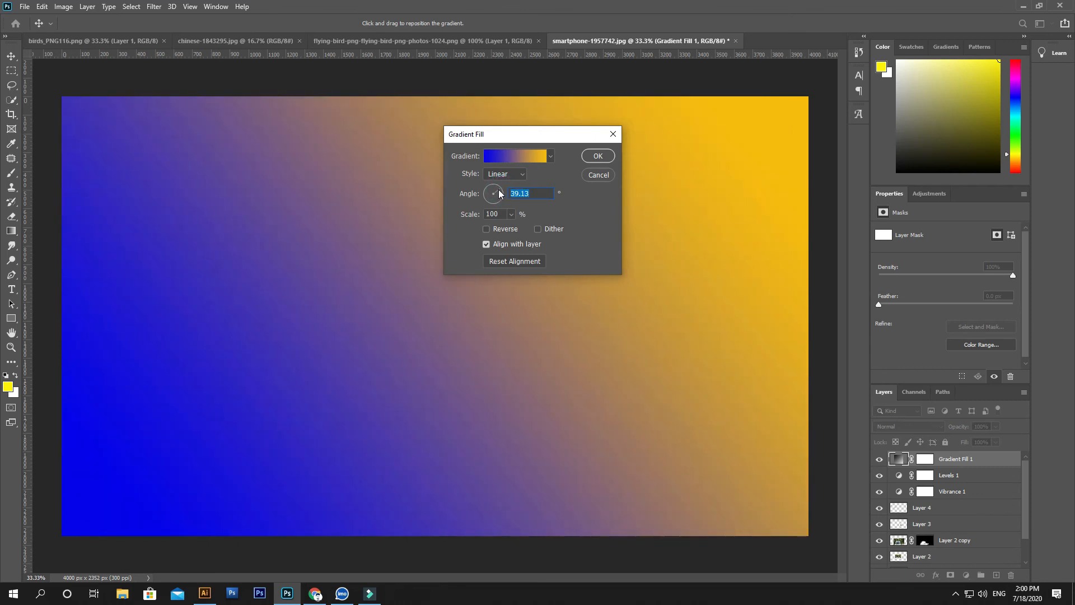
left_click(598, 155)
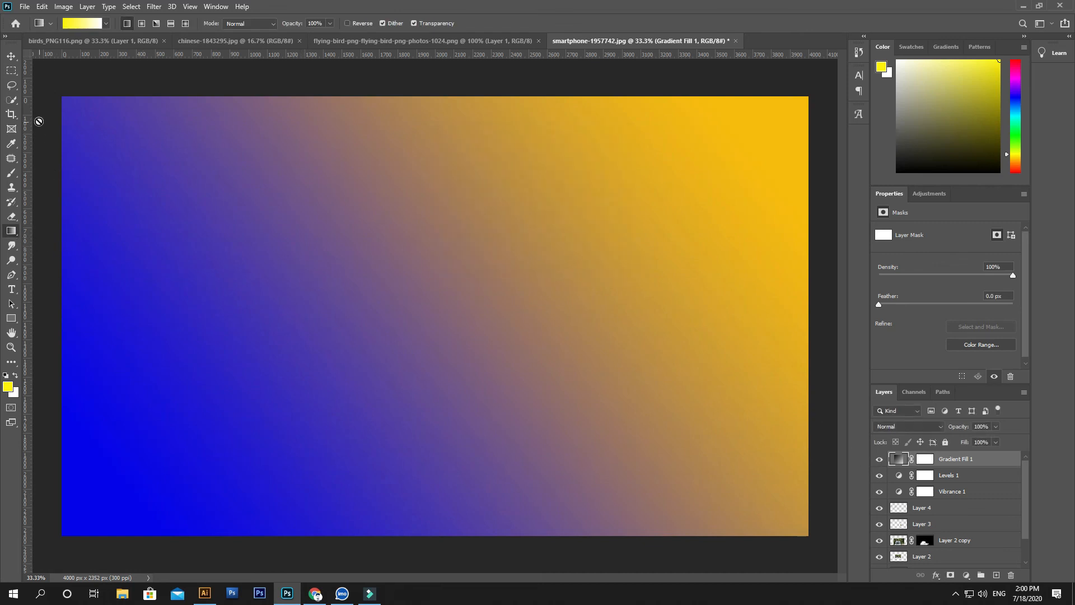
left_click(11, 56)
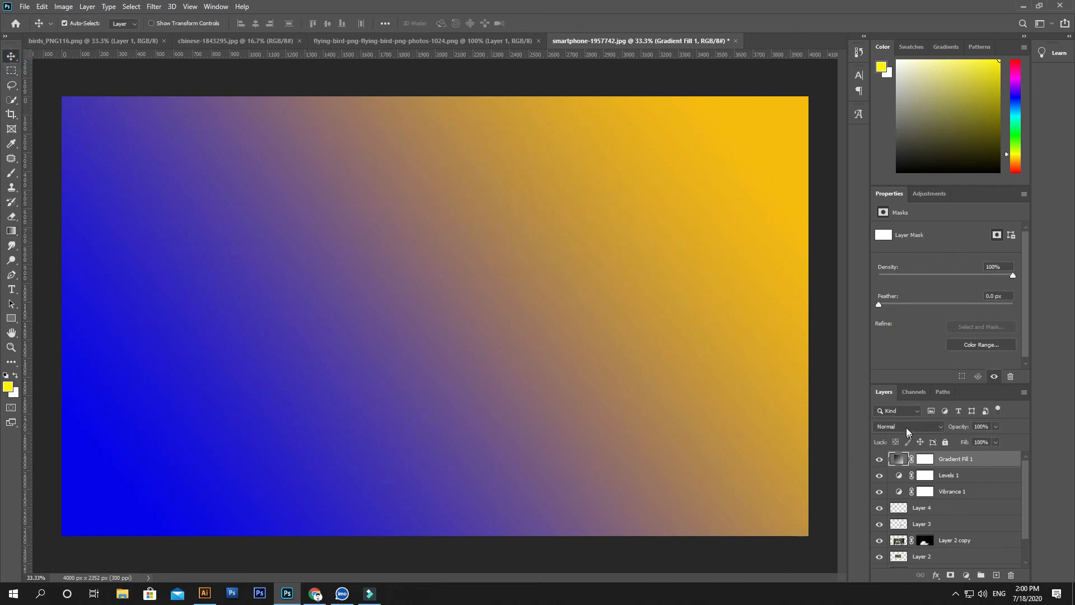
Blend the Gradient Fill 1 layer in Soft Light mode and lower its opacity to 73%
left_click(906, 428)
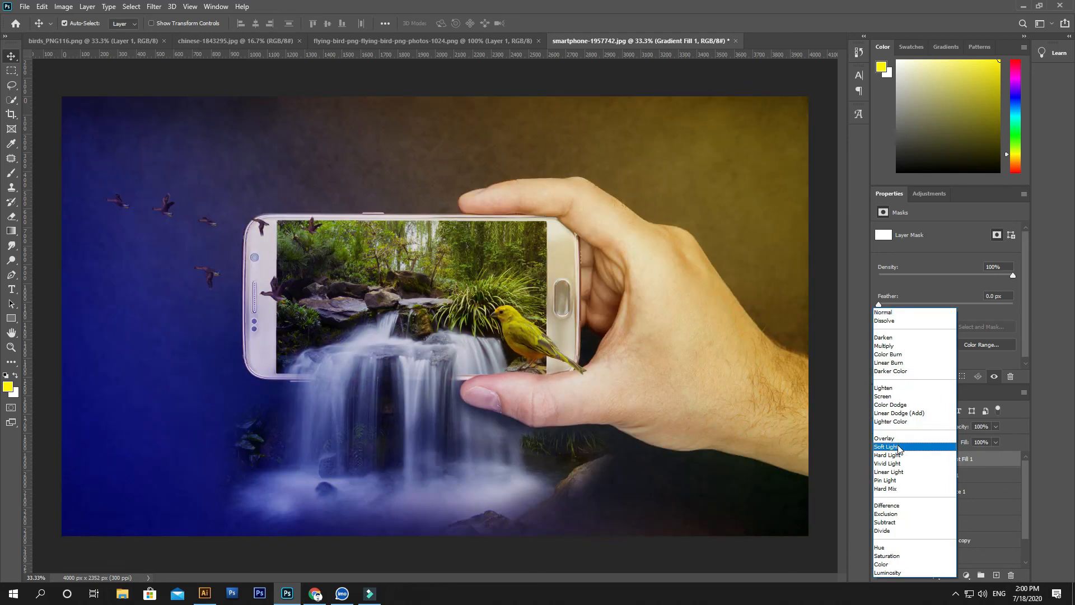
left_click(898, 447)
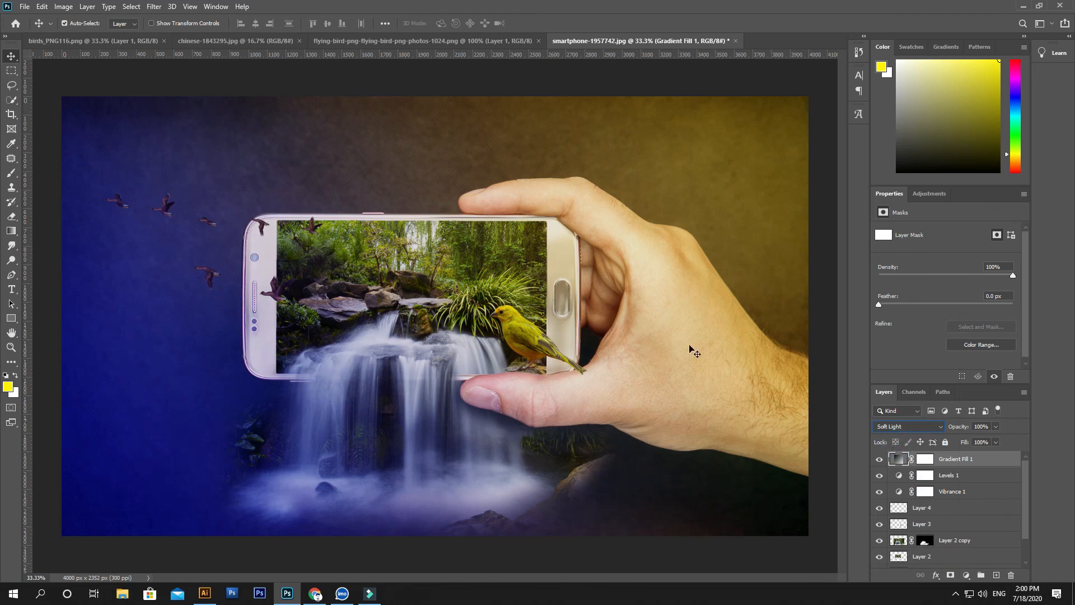
left_click(996, 427)
left_click_drag(999, 438, 982, 439)
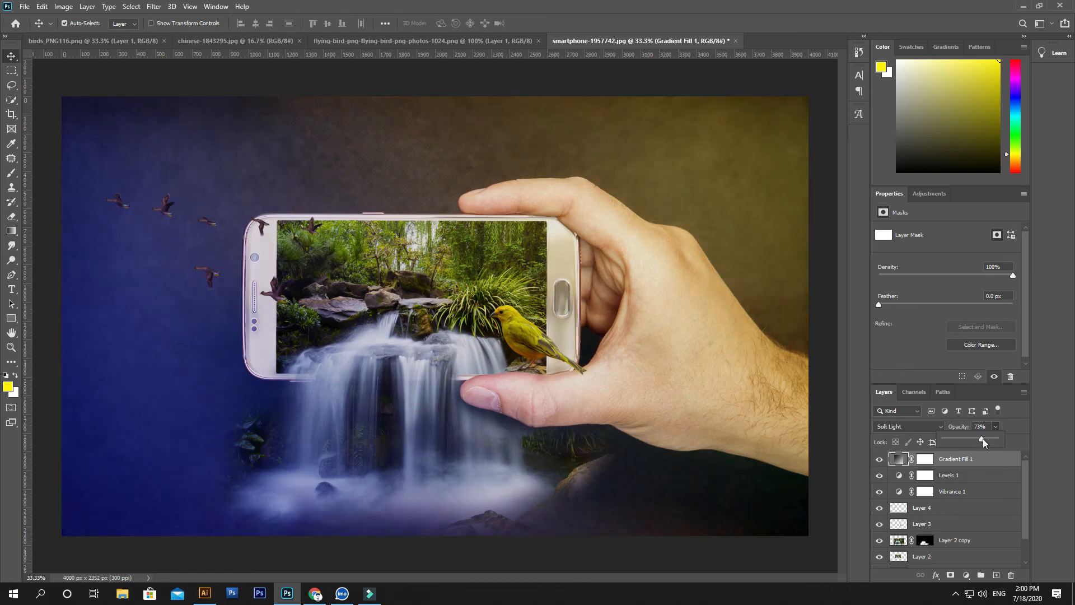
left_click(813, 380)
key("Tab")
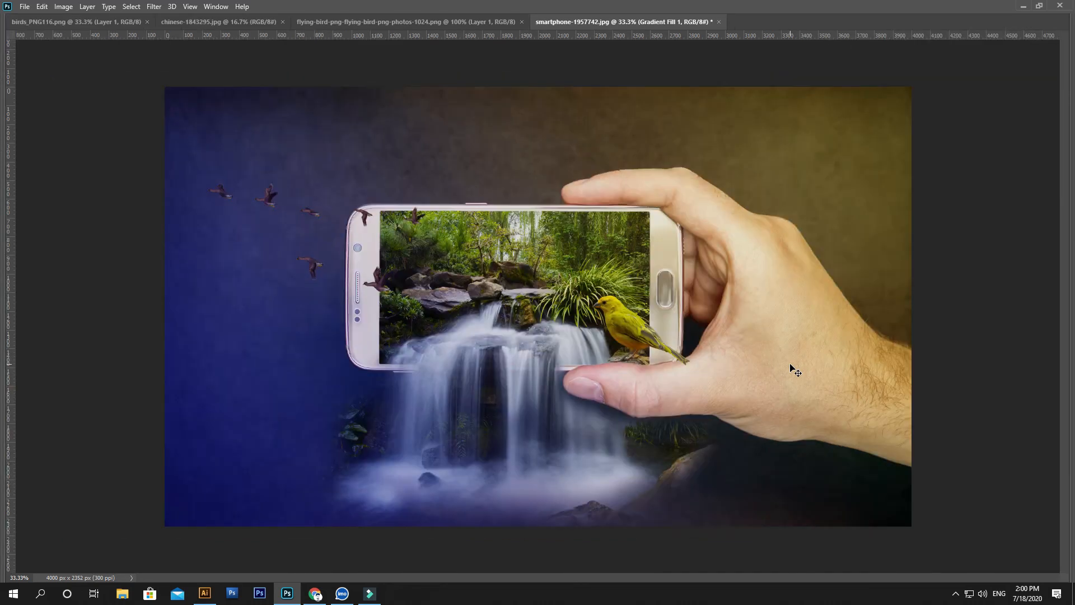
key("Tab")
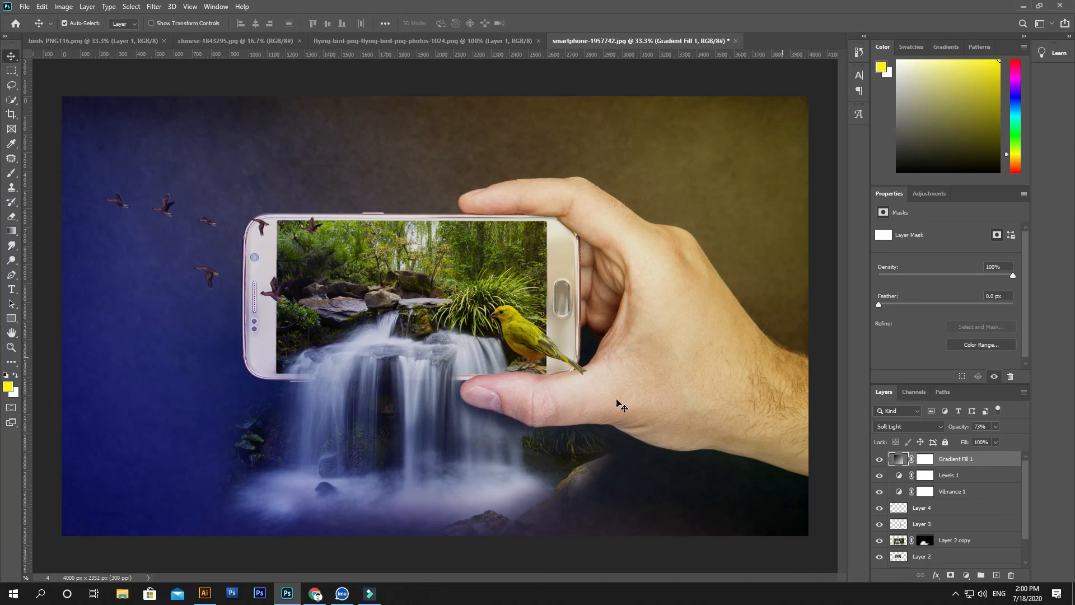
key("ctrl+plus")
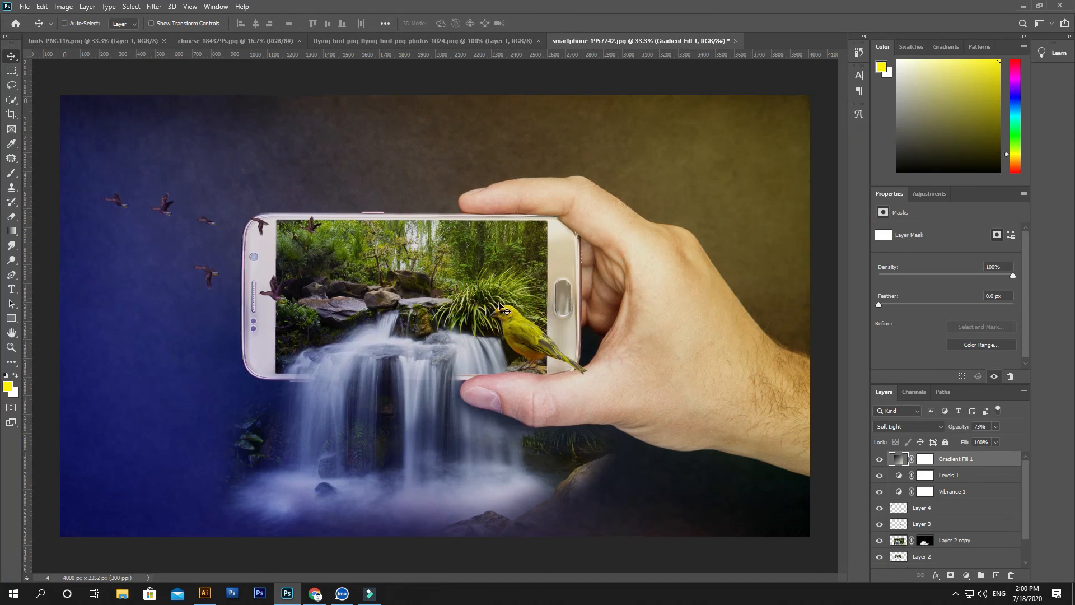
key("ctrl+minus")
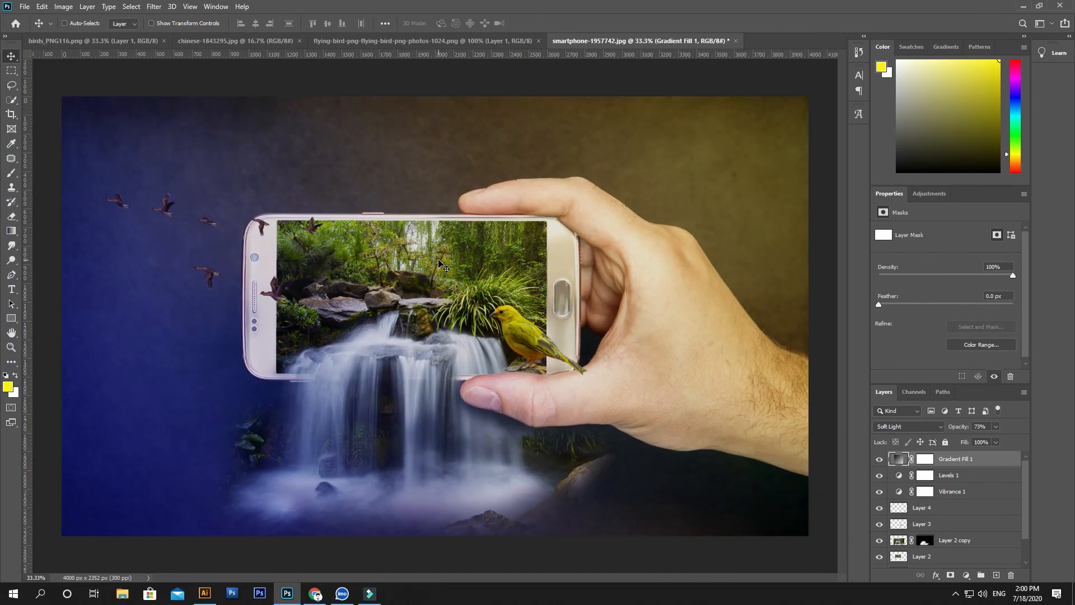